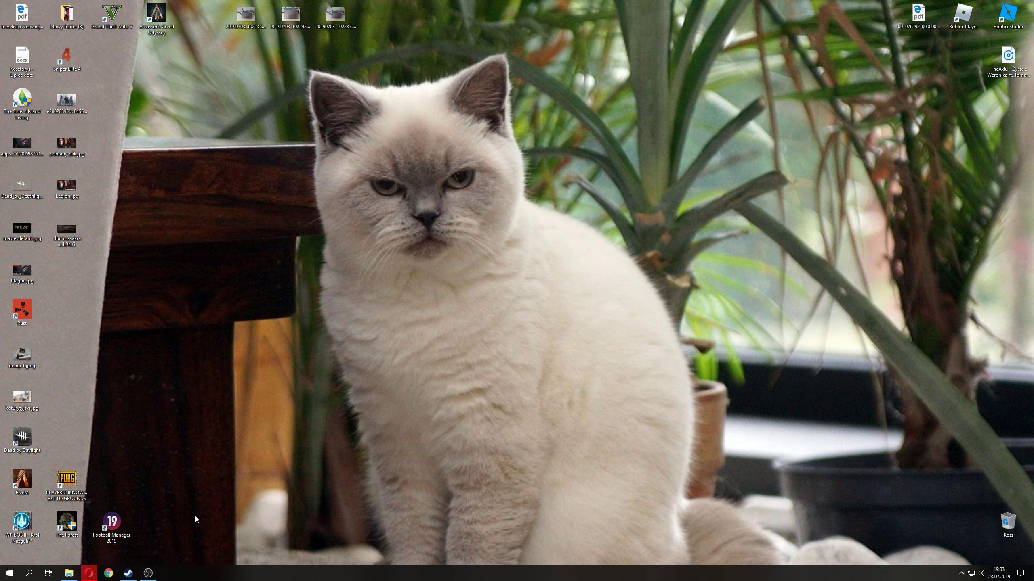
pyautogui.click(147, 573)
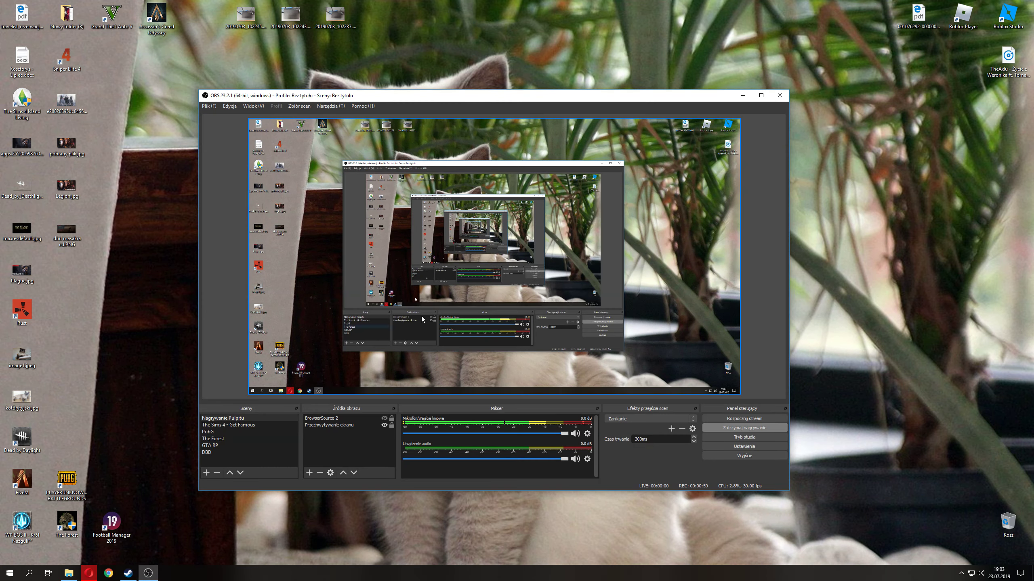
pyautogui.press('super+d')
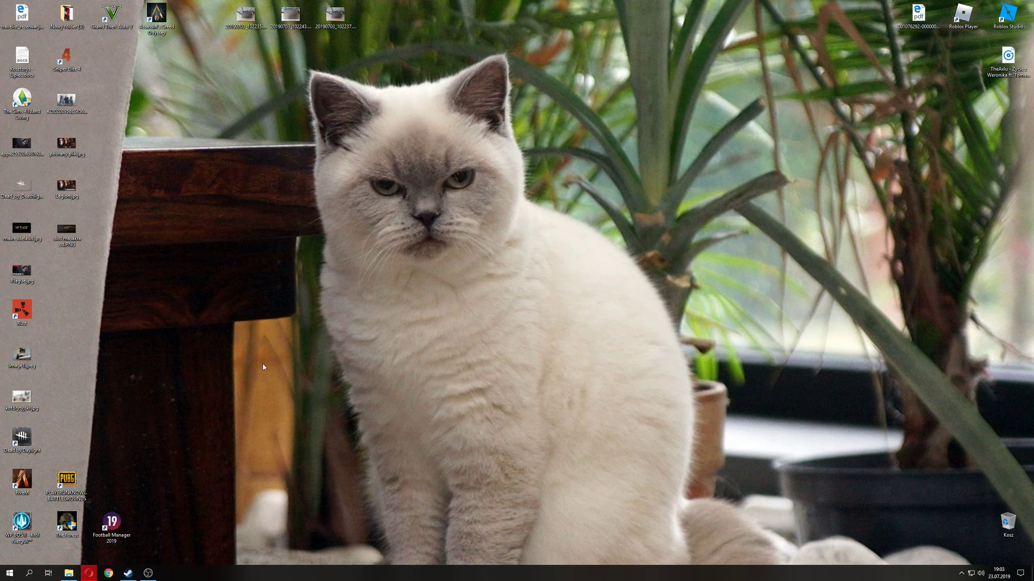
# Step: Bring up the Pobrane folder in the file manager and look at the hidden background programs
pyautogui.click(68, 573)
pyautogui.moveTo(209, 178); pyautogui.dragTo(413, 176)
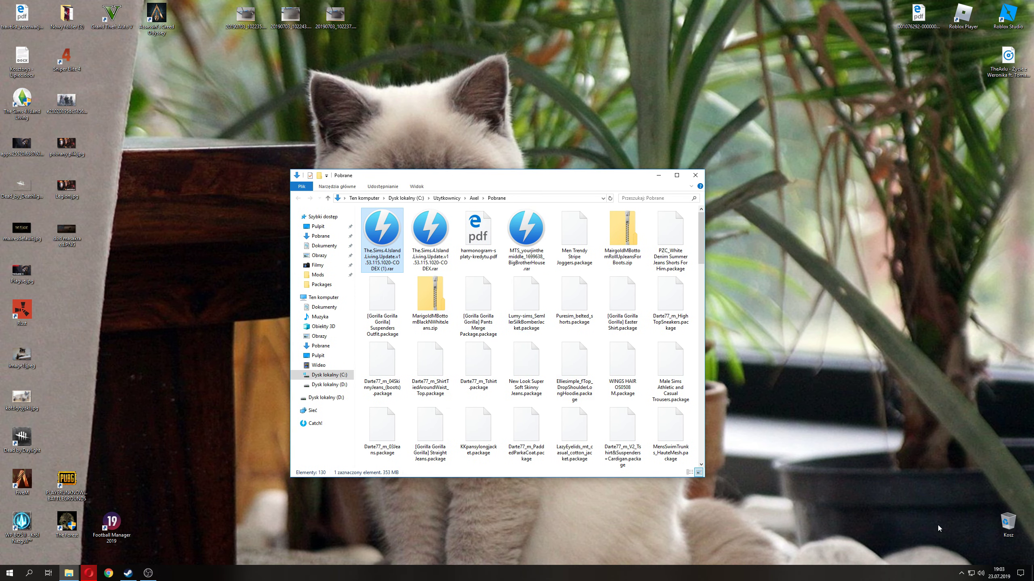
pyautogui.click(961, 573)
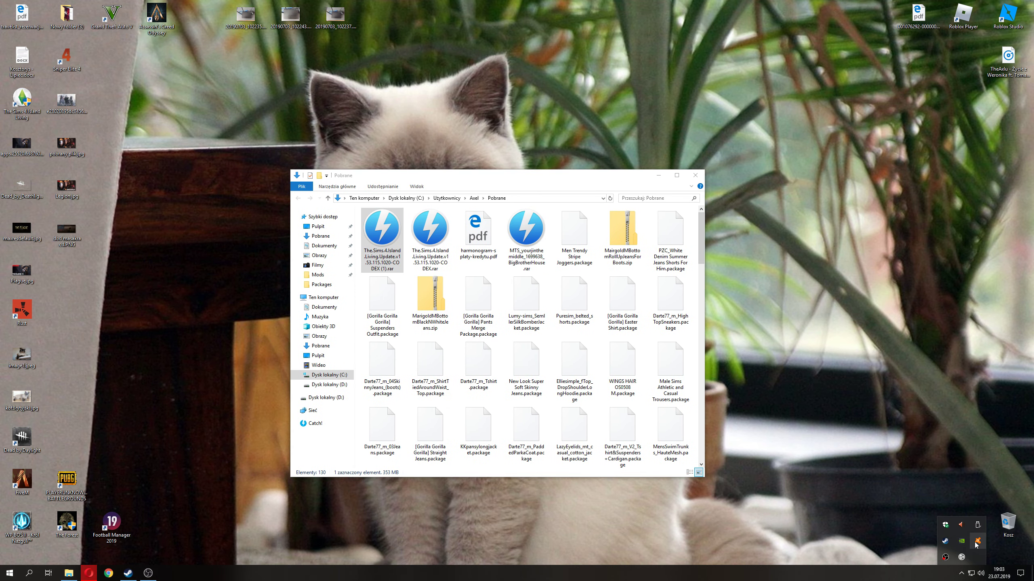
pyautogui.moveTo(434, 175); pyautogui.dragTo(429, 163)
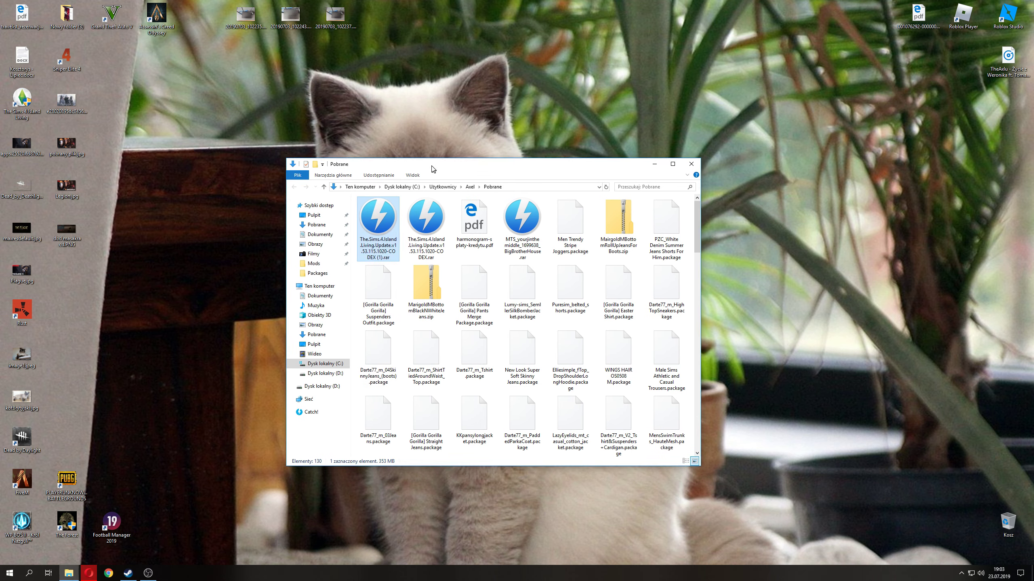
# Step: Mount The.Sims.4.Island.Living.Update.v1.53.115.1020-CODEX (1).rar as a virtual drive and put the file window away
pyautogui.rightClick(382, 226)
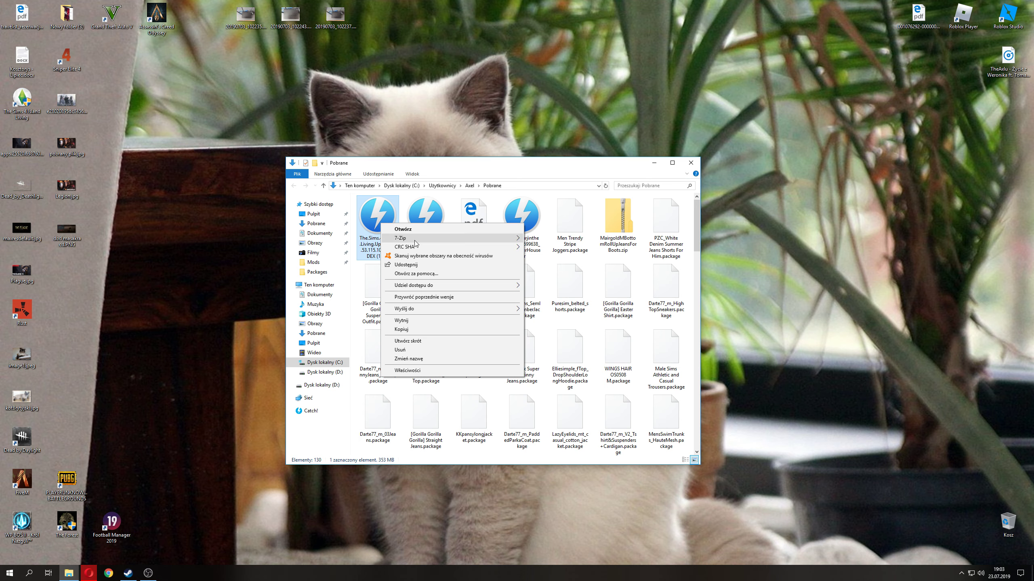
pyautogui.click(376, 219)
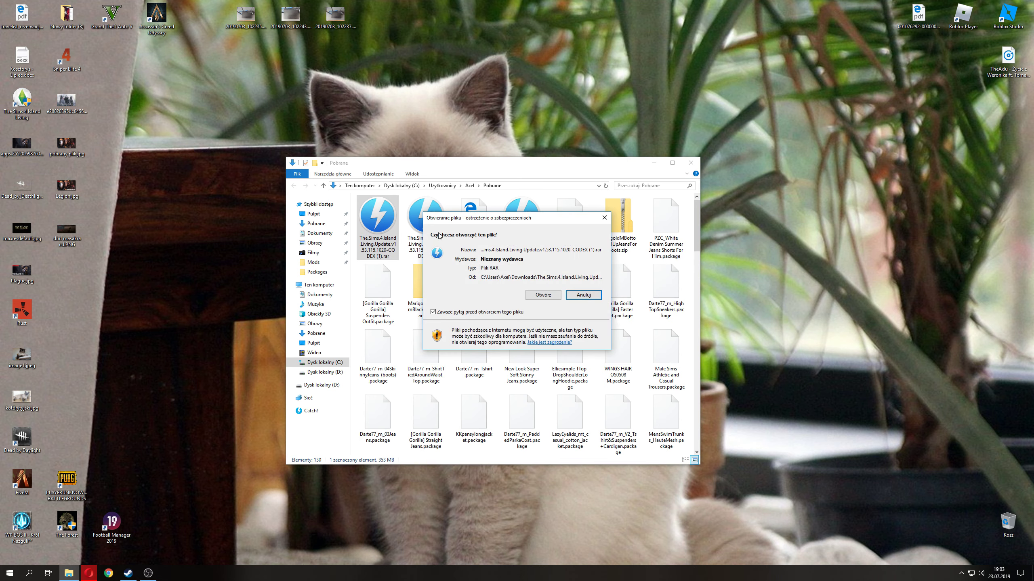
pyautogui.press('Return')
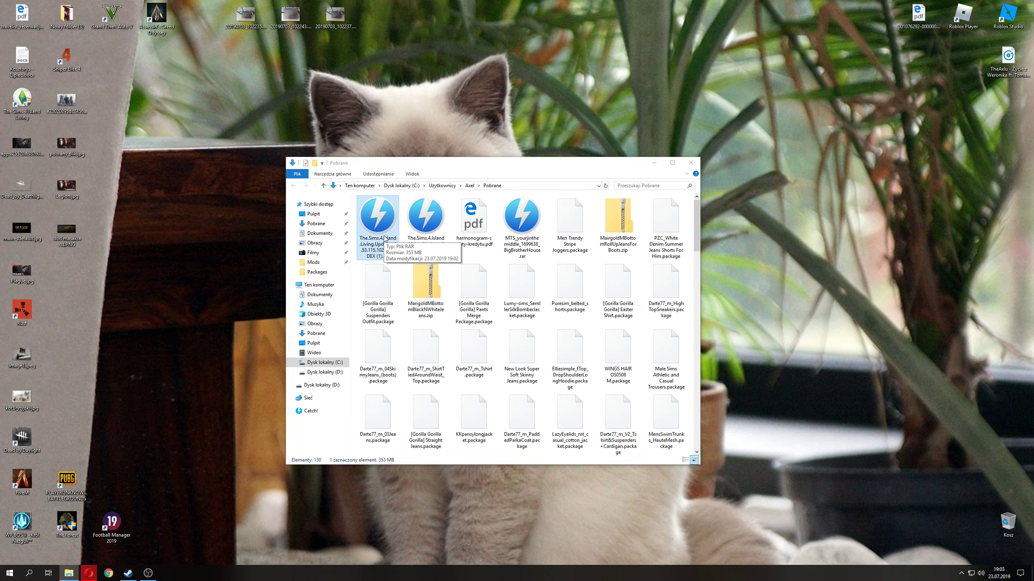
pyautogui.click(654, 162)
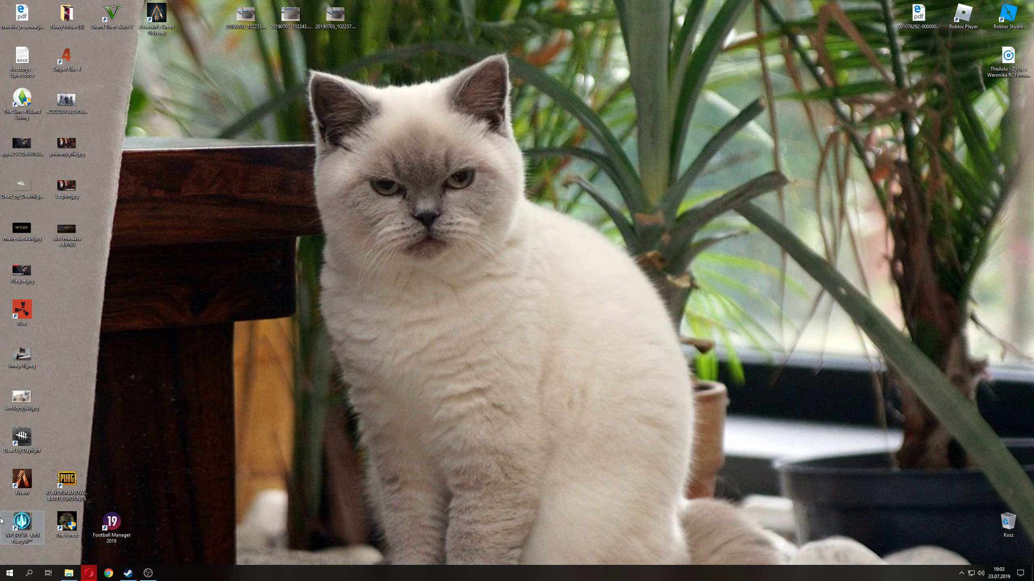
# Step: Open the contents of the mounted BD-ROM drive (E:) from Ten komputer
pyautogui.click(9, 574)
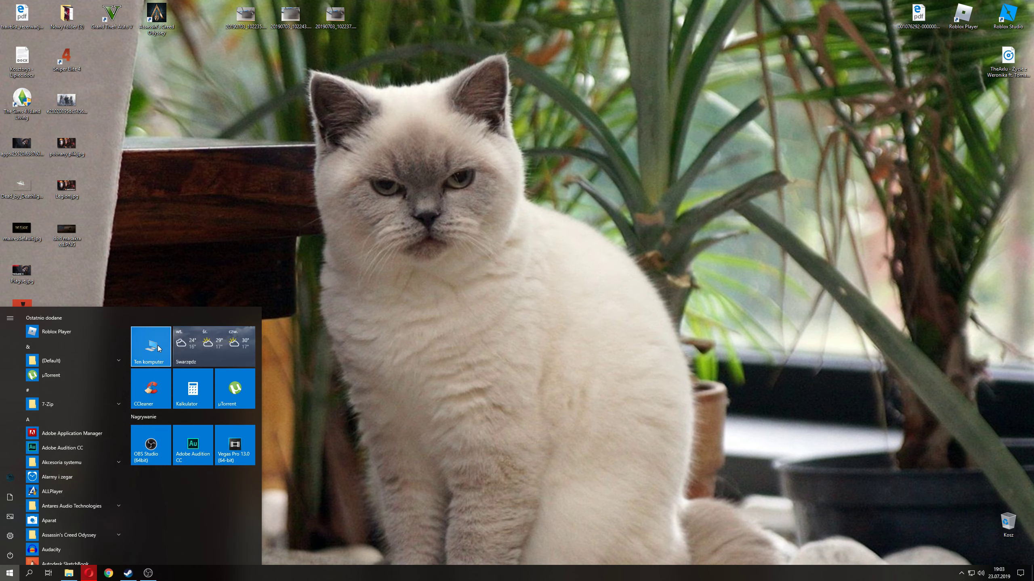
pyautogui.click(169, 343)
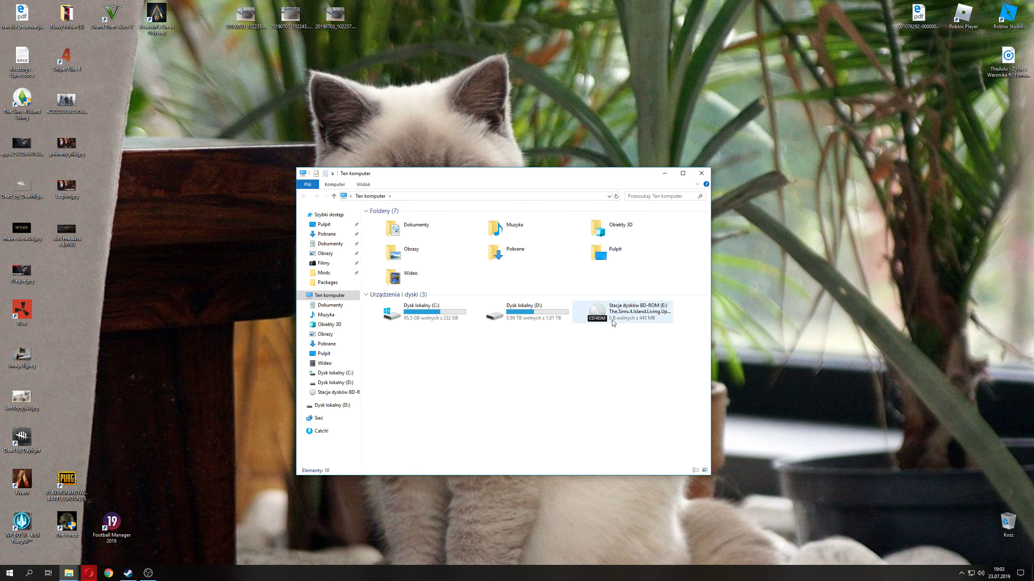
pyautogui.click(622, 320)
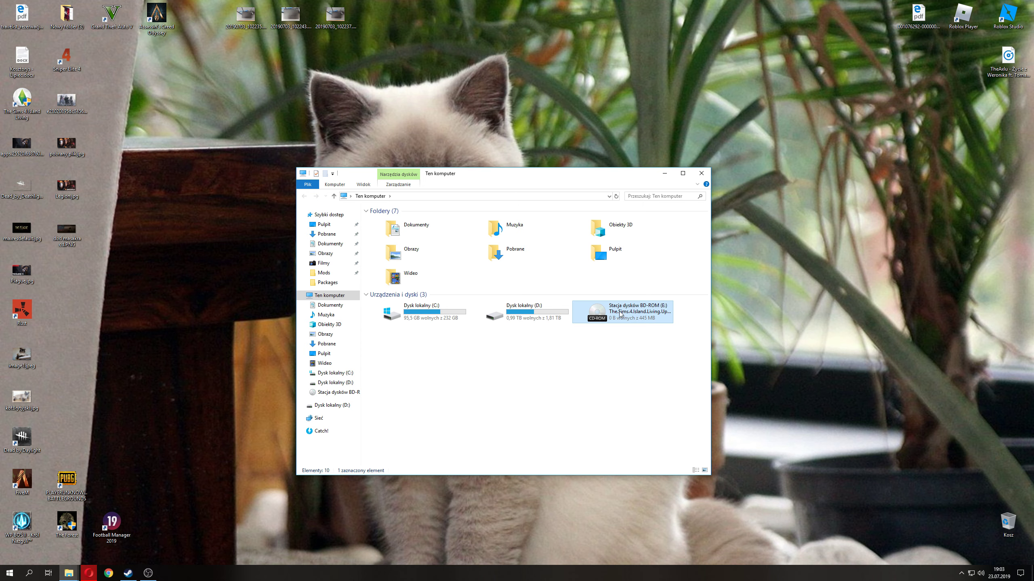
pyautogui.rightClick(619, 311)
pyautogui.click(641, 335)
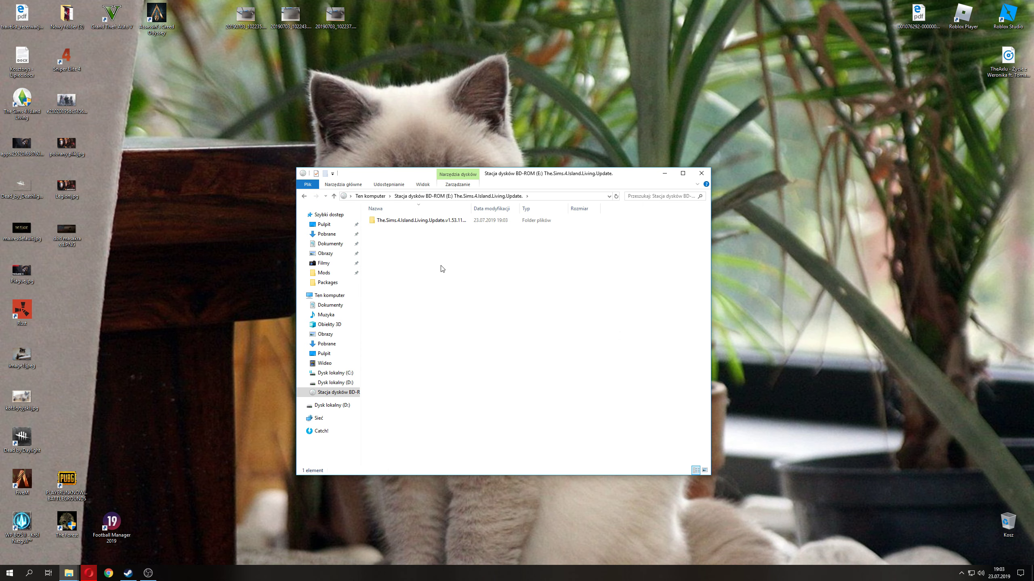
# Step: Launch Setup.exe from the Update folder inside the mounted The Sims 4 Island Living update
pyautogui.doubleClick(393, 222)
pyautogui.click(393, 222)
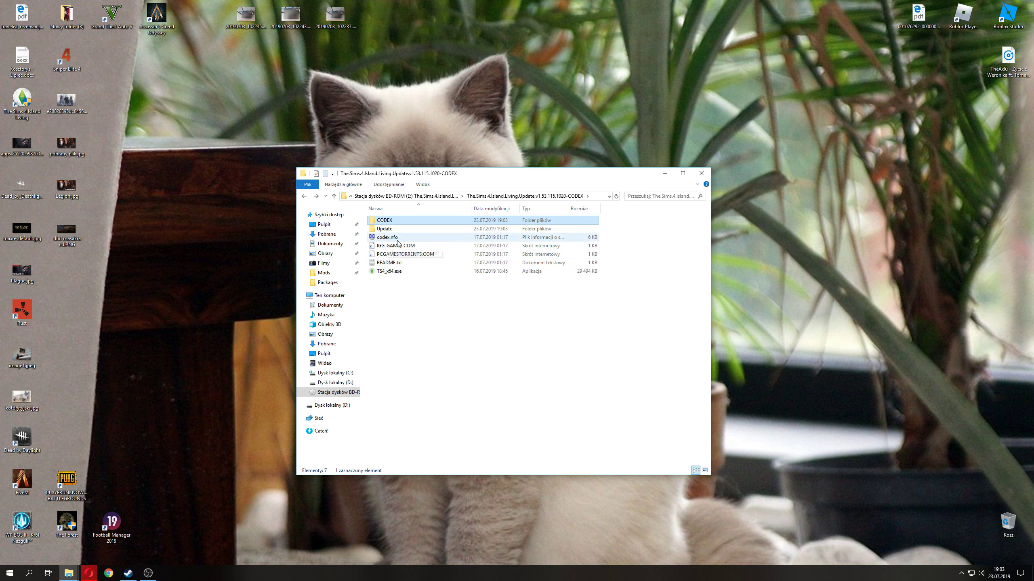
pyautogui.doubleClick(387, 229)
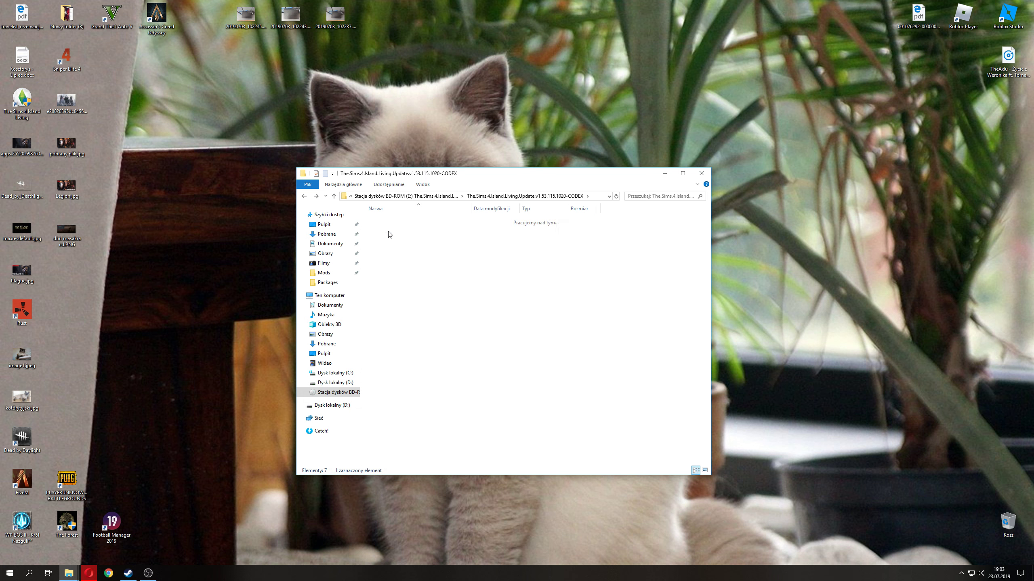
pyautogui.hotkey('alt', 'Left')
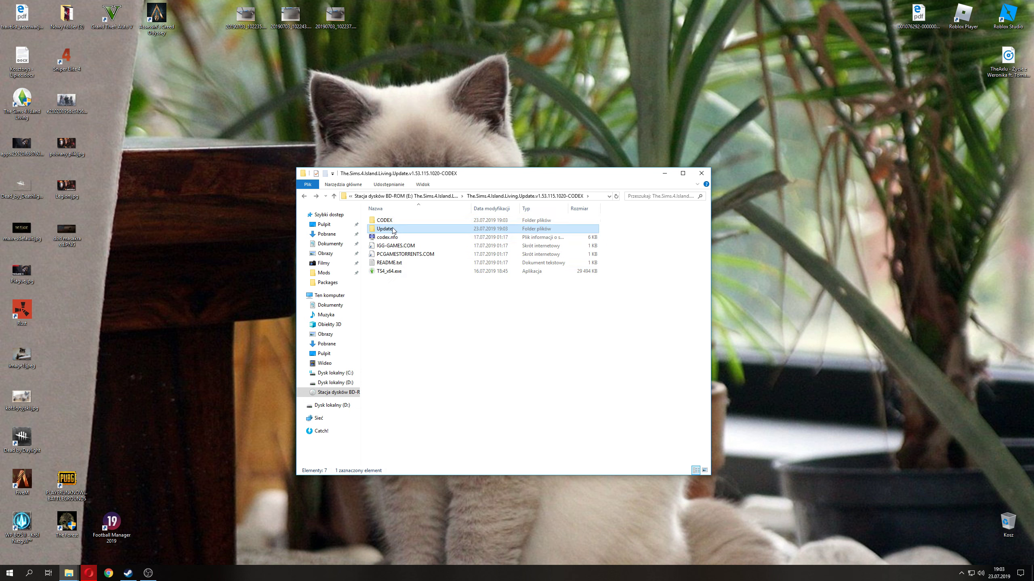
pyautogui.doubleClick(392, 230)
pyautogui.doubleClick(393, 230)
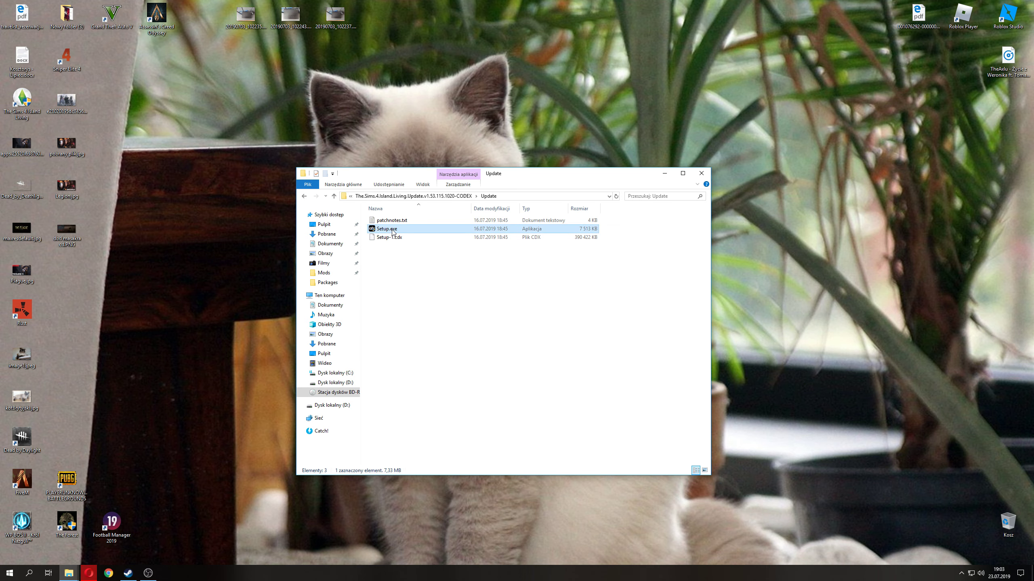
# Step: Install the update into D:\Games\The Sims 4 Island Living without copying the CODEX directory, and finish the installer
pyautogui.click(462, 394)
pyautogui.click(665, 173)
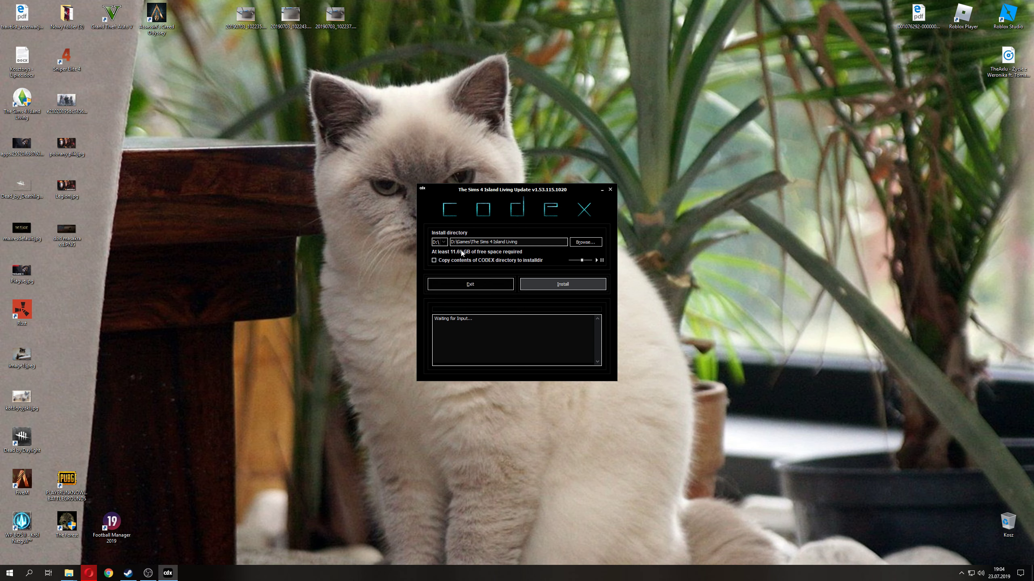
pyautogui.click(559, 286)
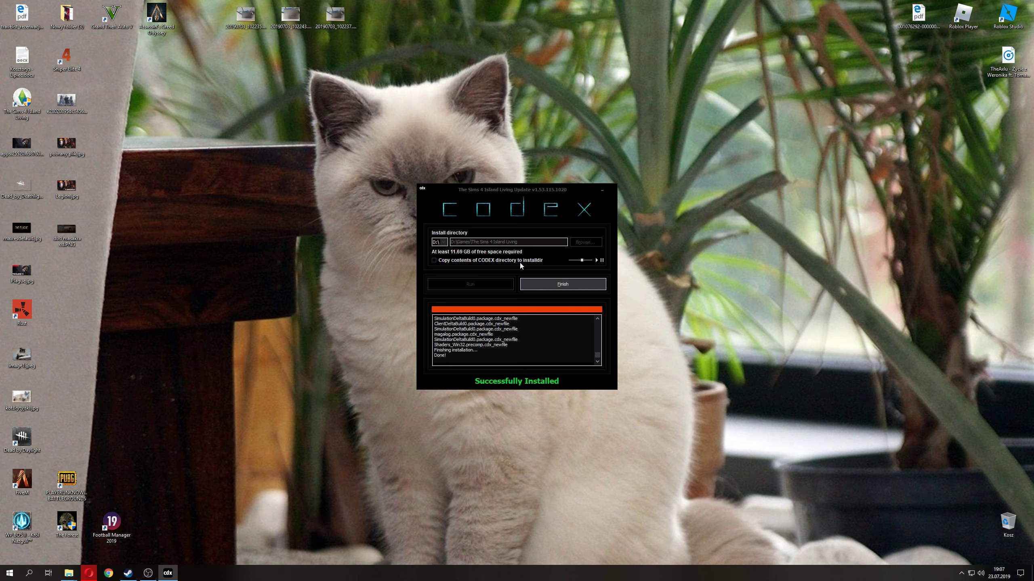
pyautogui.click(557, 288)
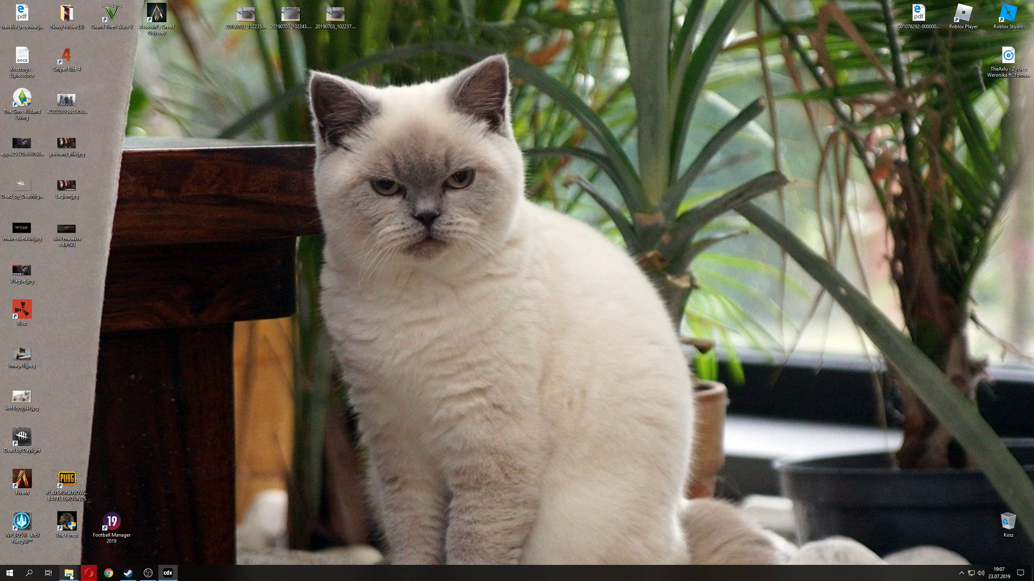
# Step: Bring back the file window and return from the Update folder to the update's main folder
pyautogui.moveTo(69, 573)
pyautogui.click(101, 537)
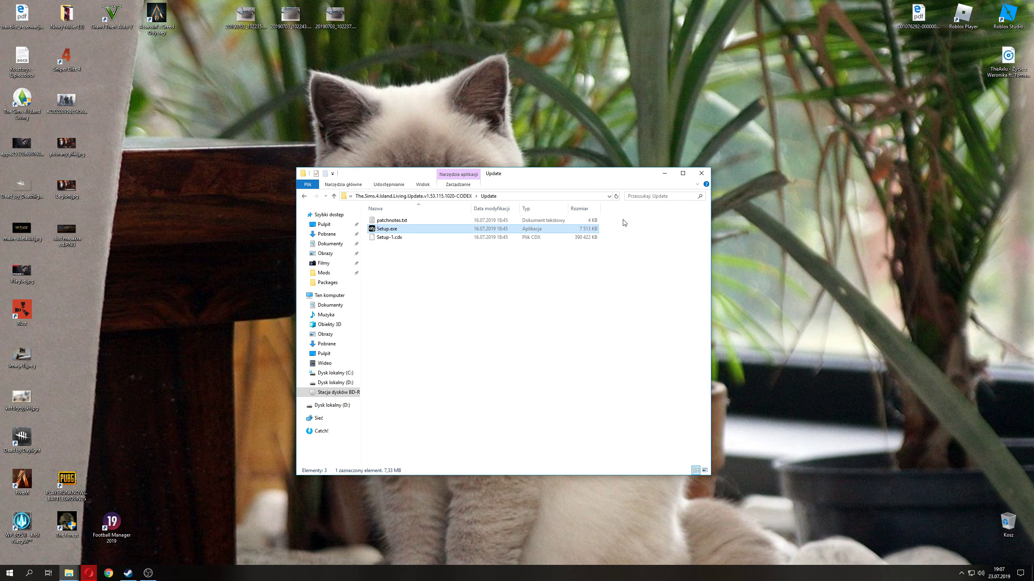
pyautogui.press('BackSpace')
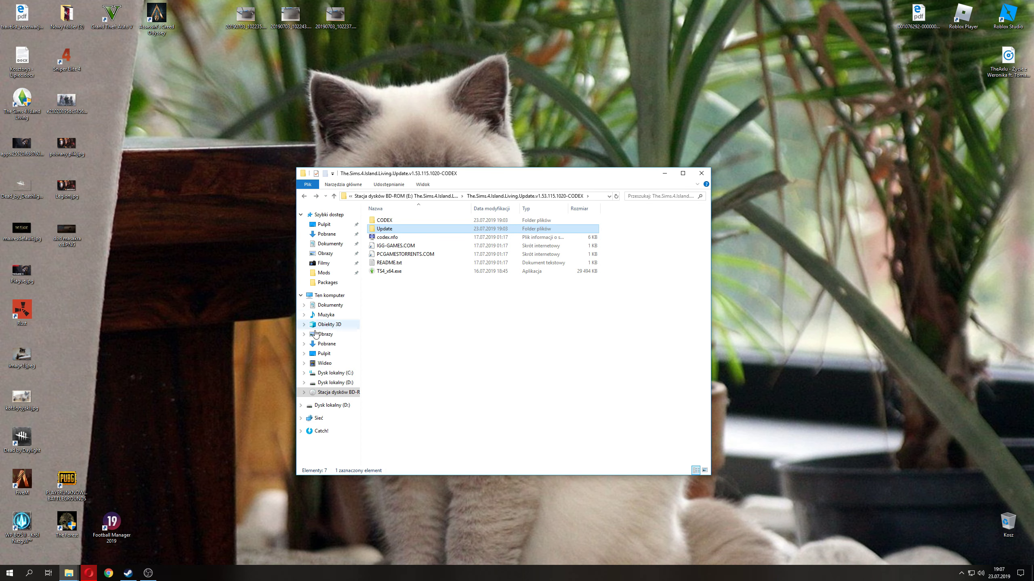
pyautogui.press('super')
pyautogui.click(145, 331)
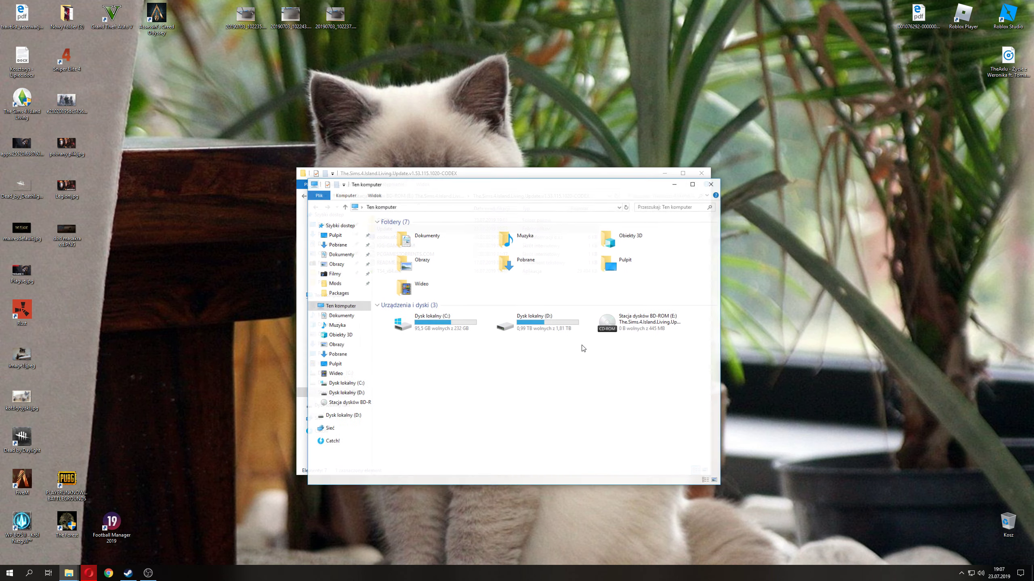
pyautogui.rightClick(637, 327)
pyautogui.click(662, 350)
pyautogui.moveTo(600, 188); pyautogui.dragTo(814, 225)
pyautogui.doubleClick(635, 271)
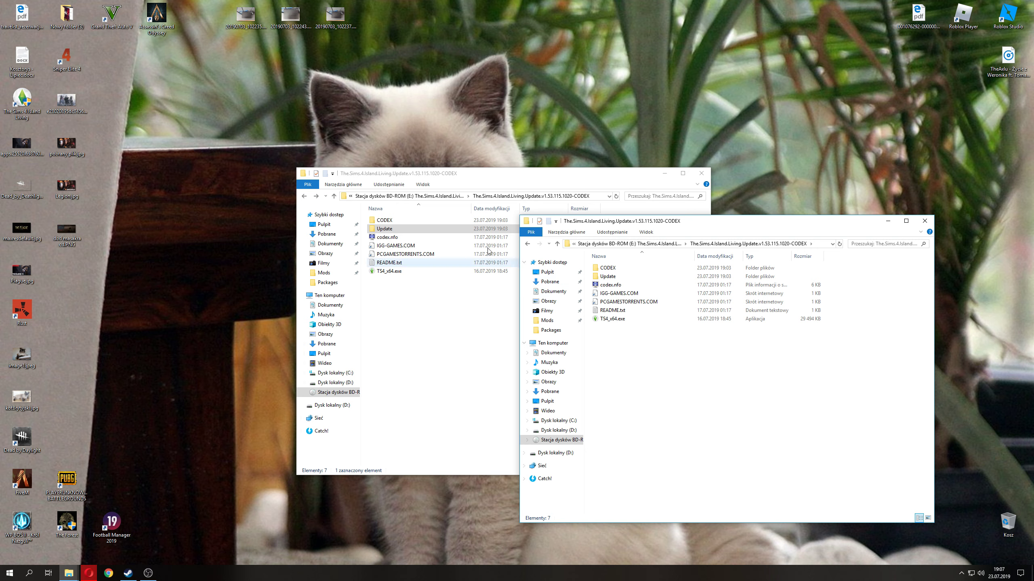
pyautogui.click(924, 220)
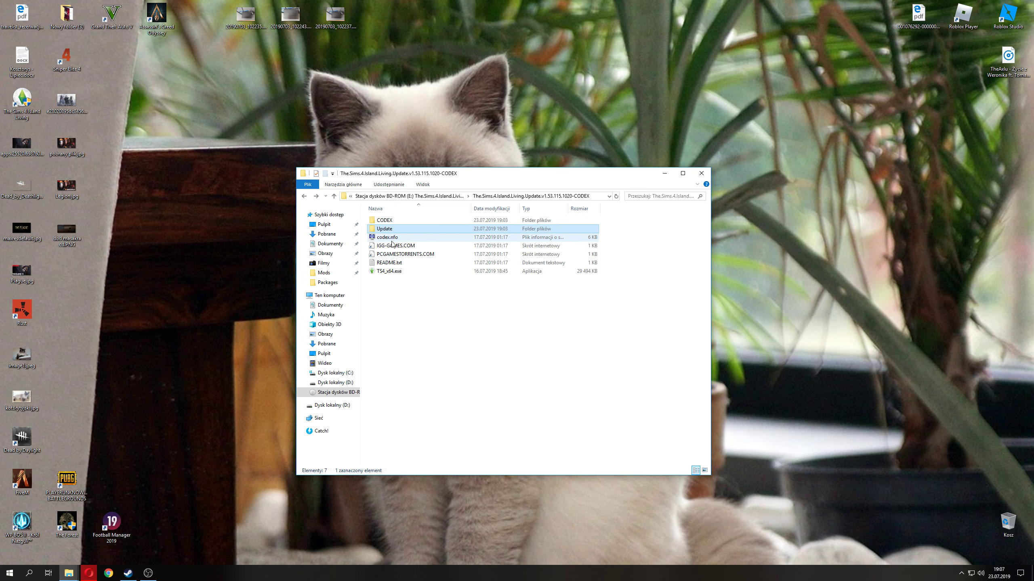
# Step: Copy the Game folder and TS4.exe from the update's CODEX folder, and close the window
pyautogui.click(391, 272)
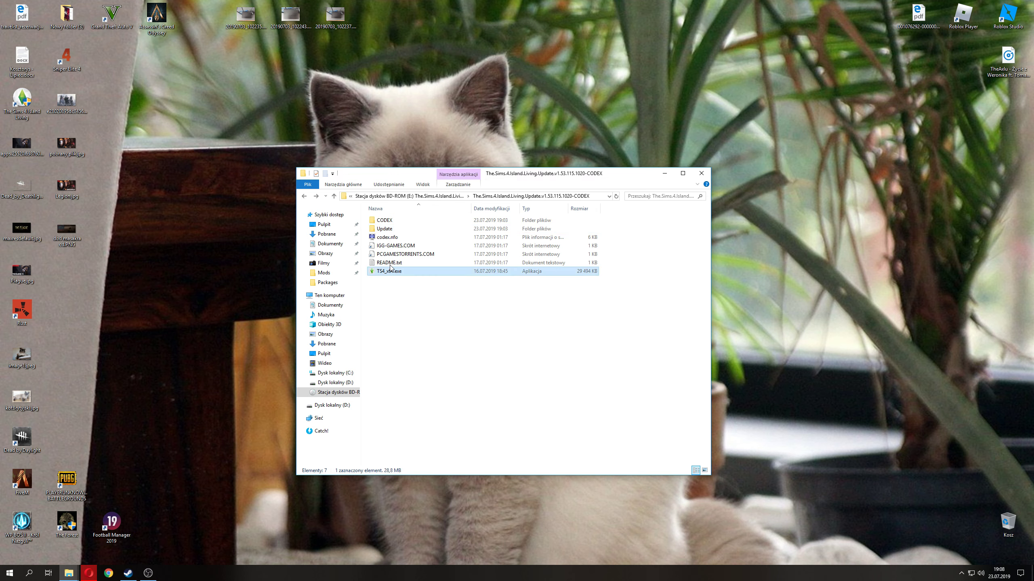
pyautogui.doubleClick(389, 221)
pyautogui.doubleClick(391, 221)
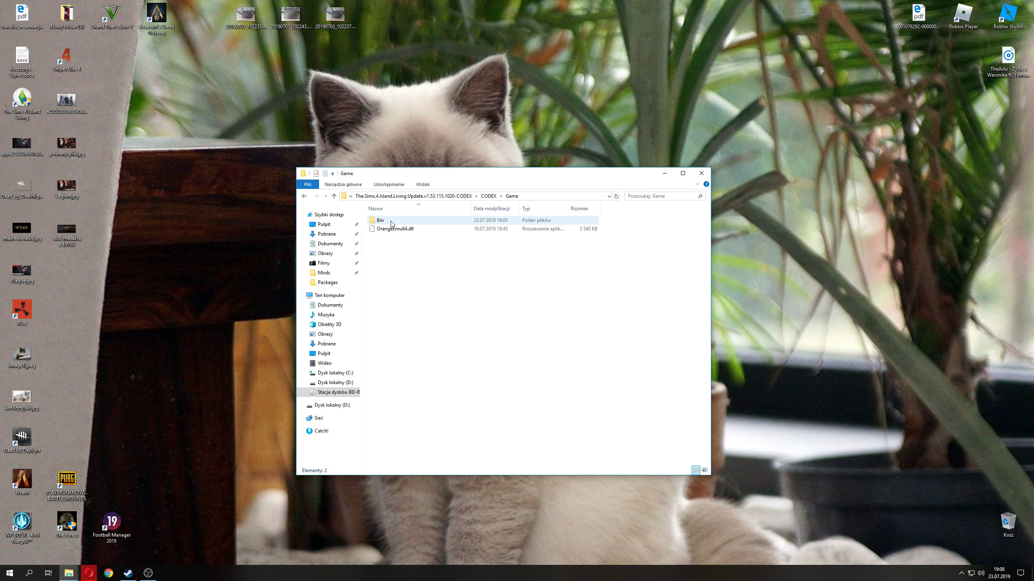
pyautogui.hotkey('alt', 'Left')
pyautogui.hotkey('alt', 'Left')
pyautogui.doubleClick(391, 222)
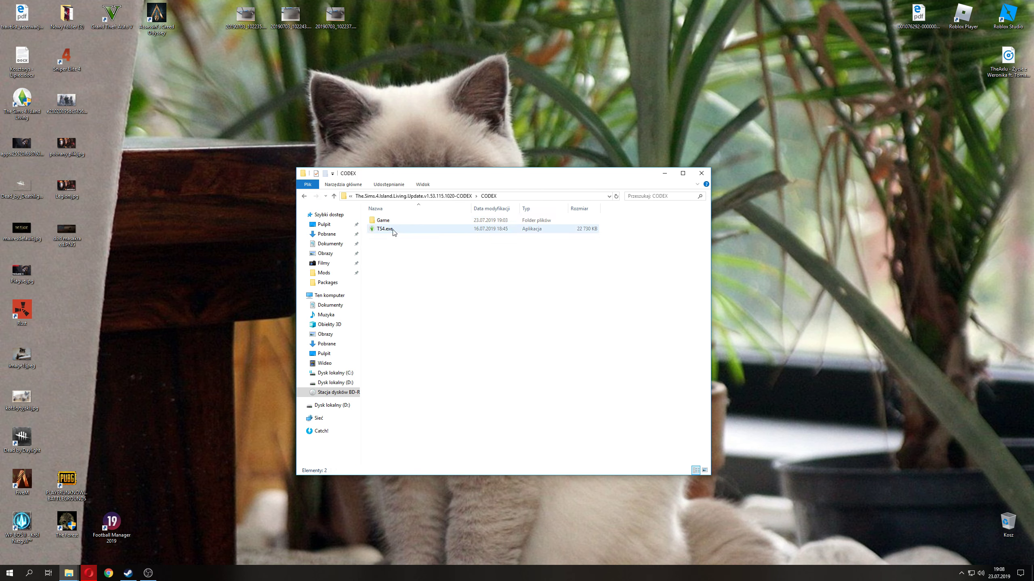
pyautogui.hotkey('alt', 'Left')
pyautogui.doubleClick(385, 220)
pyautogui.hotkey('ctrl', 'a')
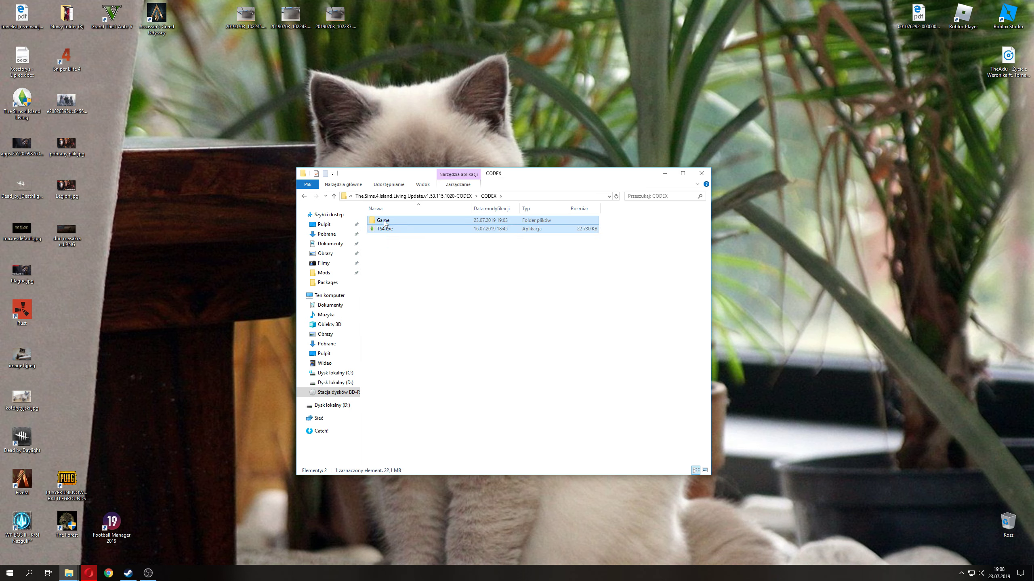
pyautogui.rightClick(389, 221)
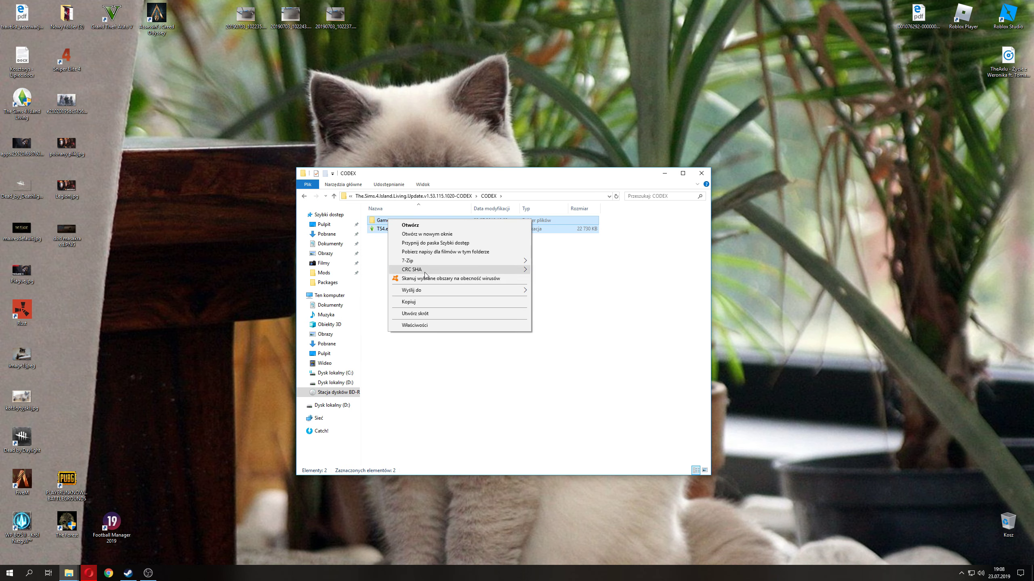
pyautogui.click(419, 303)
pyautogui.click(701, 174)
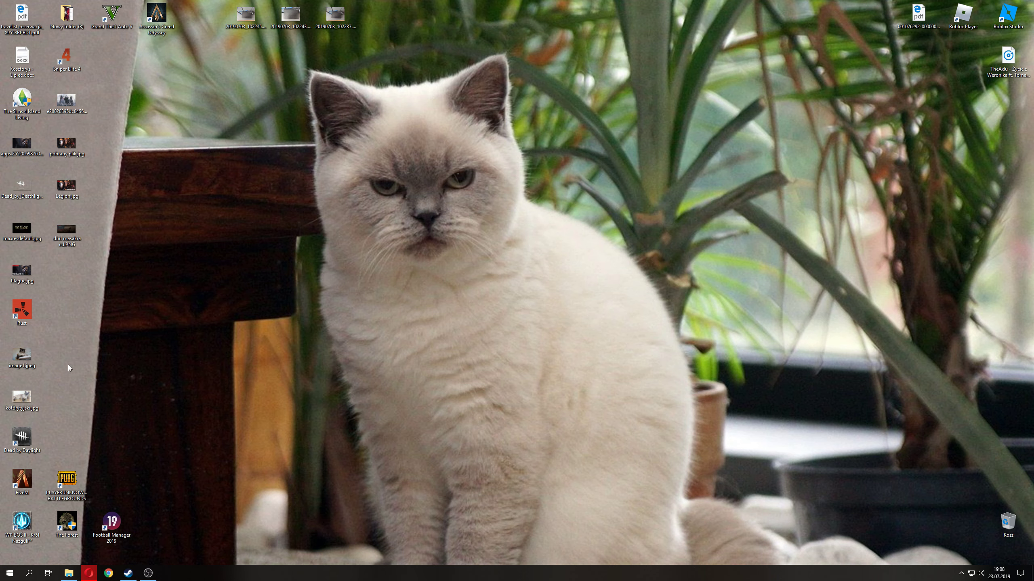
# Step: Move The Sims 4 Island Living desktop shortcut just above the PUBG one and open the shortcut's file location
pyautogui.moveTo(22, 100); pyautogui.dragTo(76, 333)
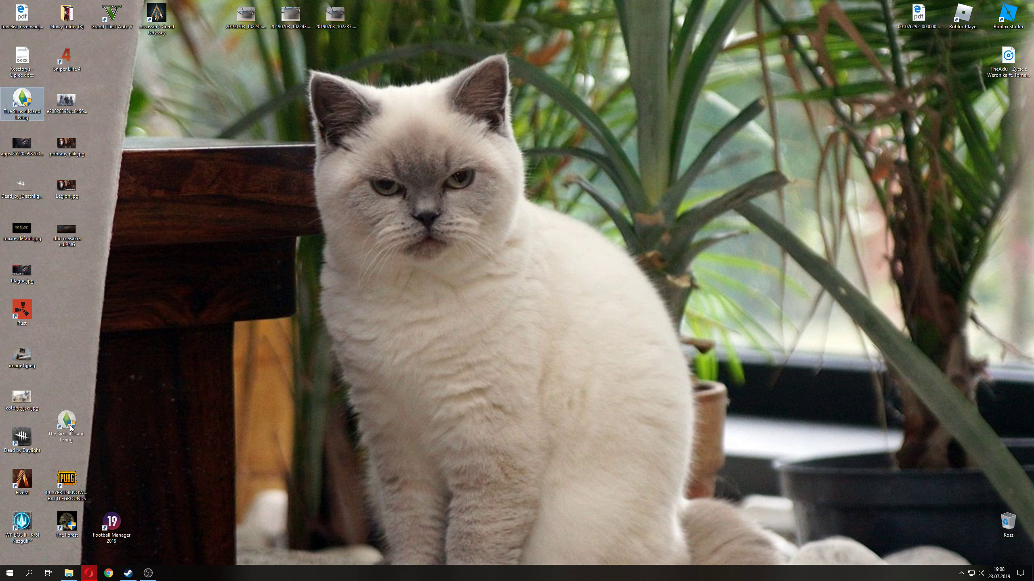
pyautogui.moveTo(71, 427); pyautogui.dragTo(81, 425)
pyautogui.rightClick(71, 436)
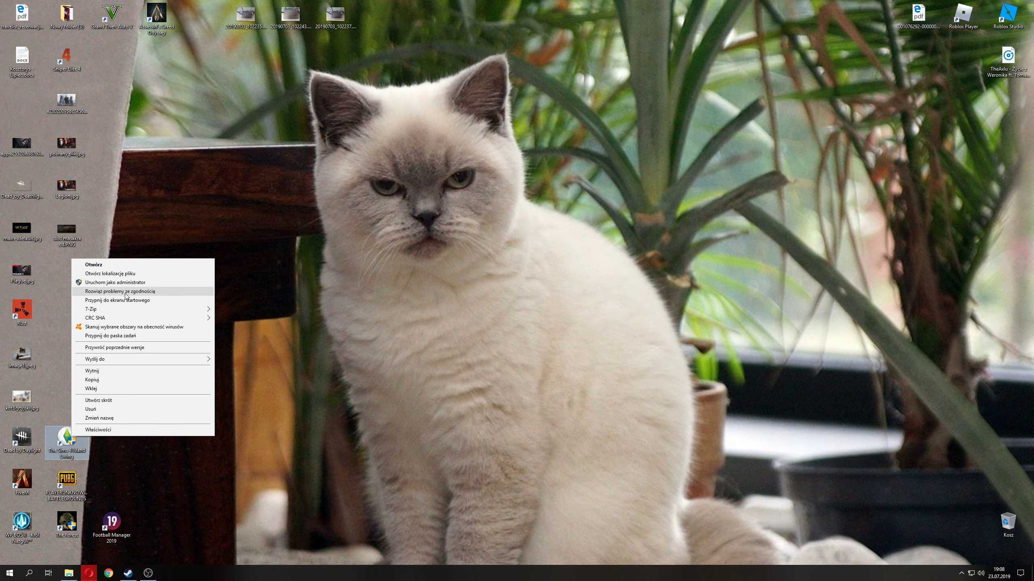
pyautogui.click(124, 274)
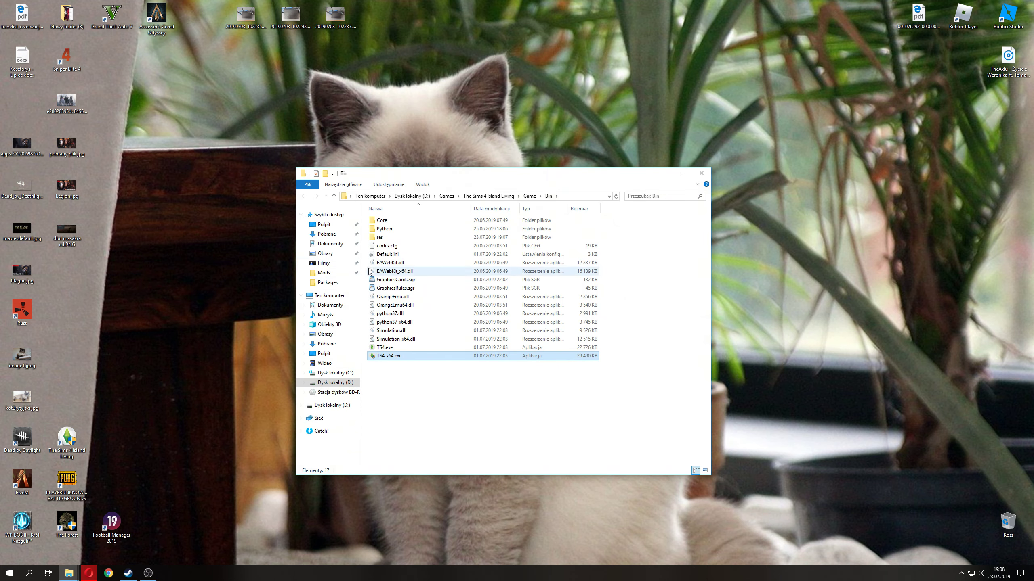
# Step: Paste the copied CODEX items into the game's Bin folder, replacing the existing TS4.exe
pyautogui.rightClick(662, 300)
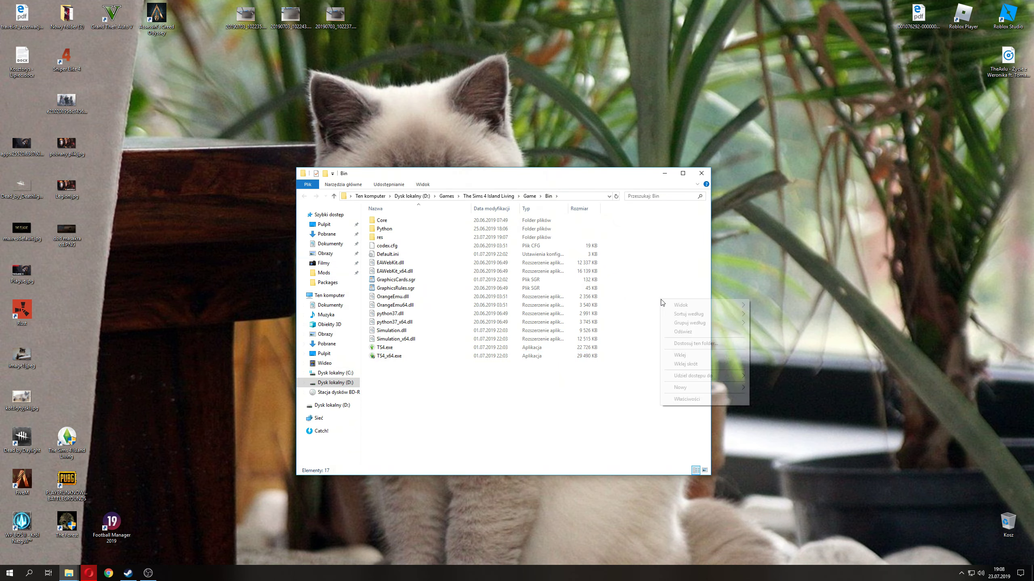
pyautogui.click(693, 355)
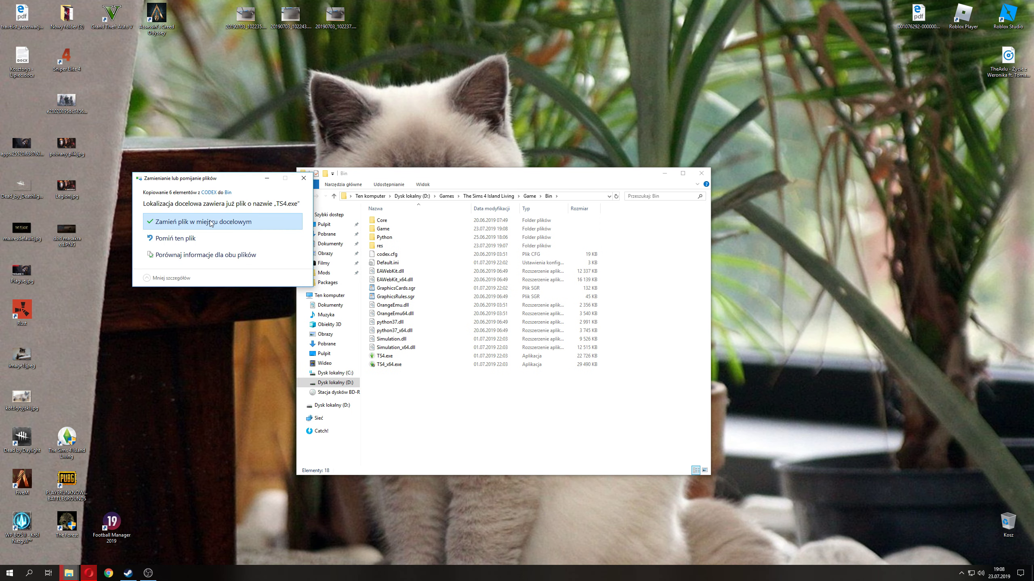
pyautogui.click(204, 223)
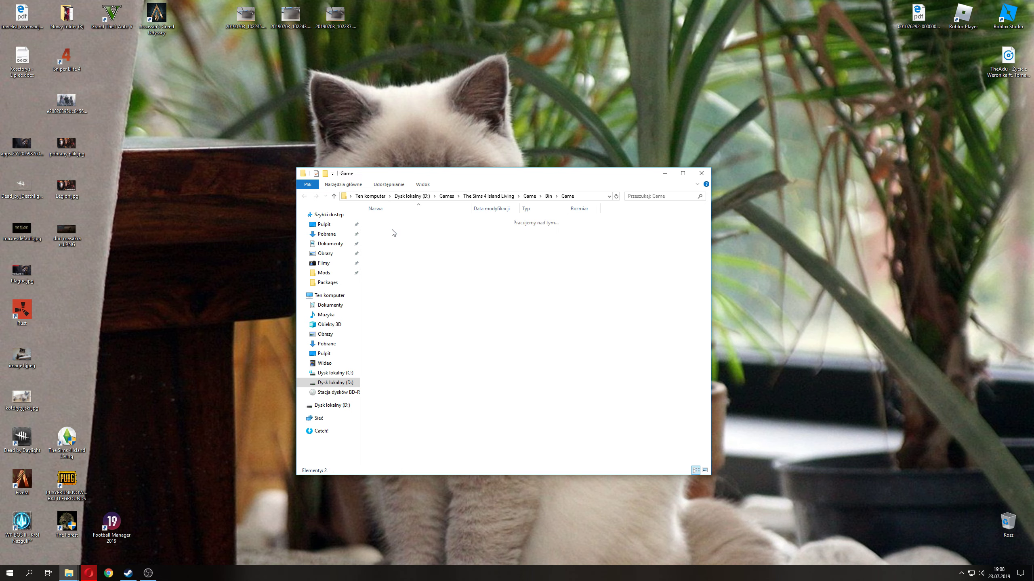
# Step: Copy the Game folder from Bin into The Sims 4 Island Living folder, replacing the files with matching names, and close the window
pyautogui.rightClick(391, 231)
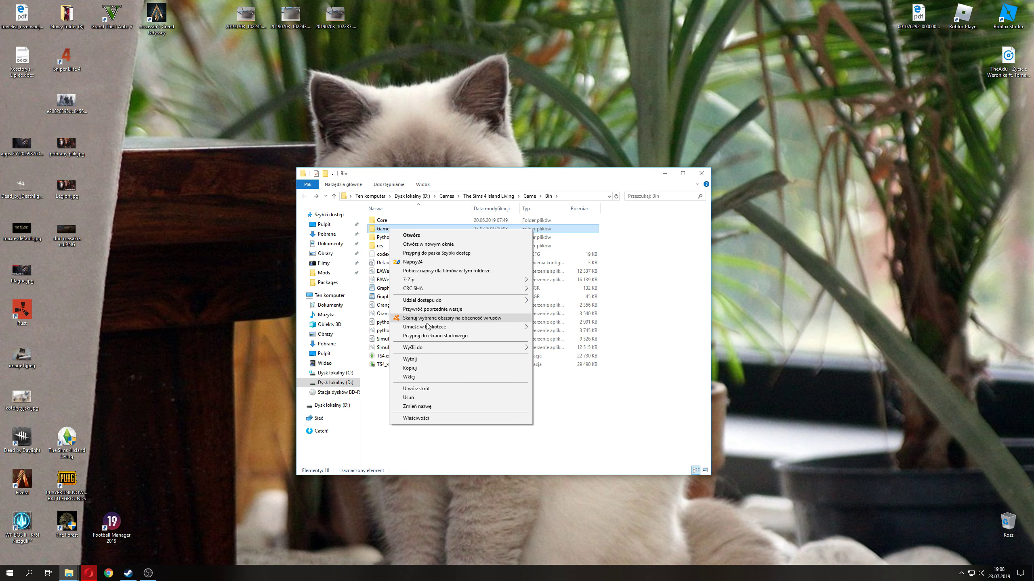
pyautogui.click(418, 369)
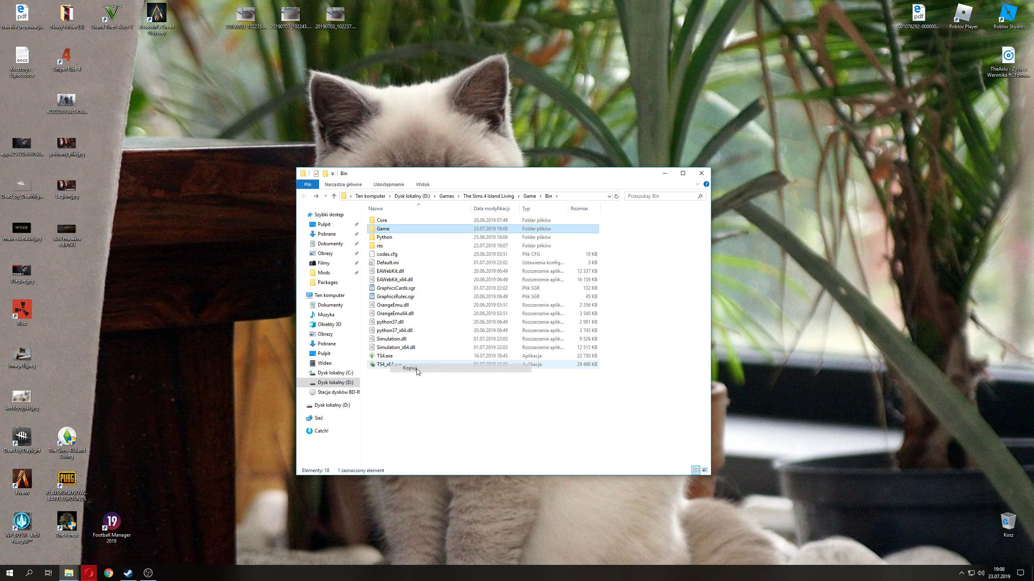
pyautogui.click(529, 196)
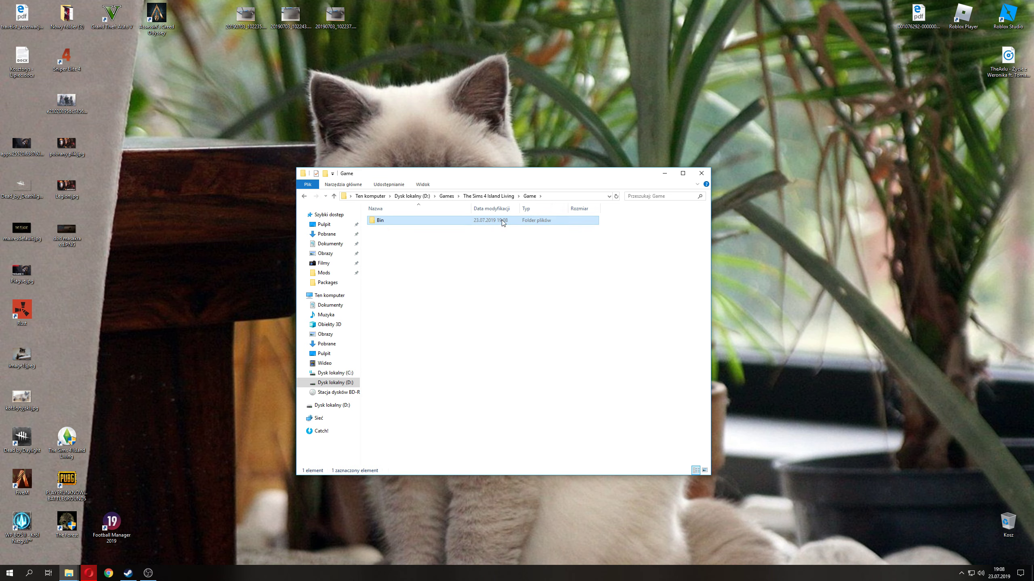
pyautogui.click(489, 195)
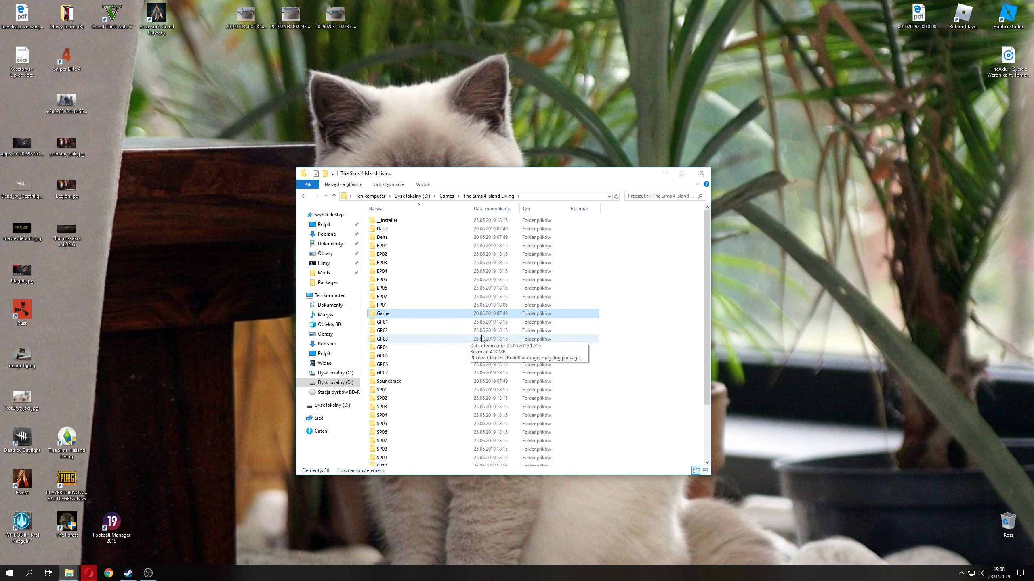
pyautogui.rightClick(654, 292)
pyautogui.click(685, 349)
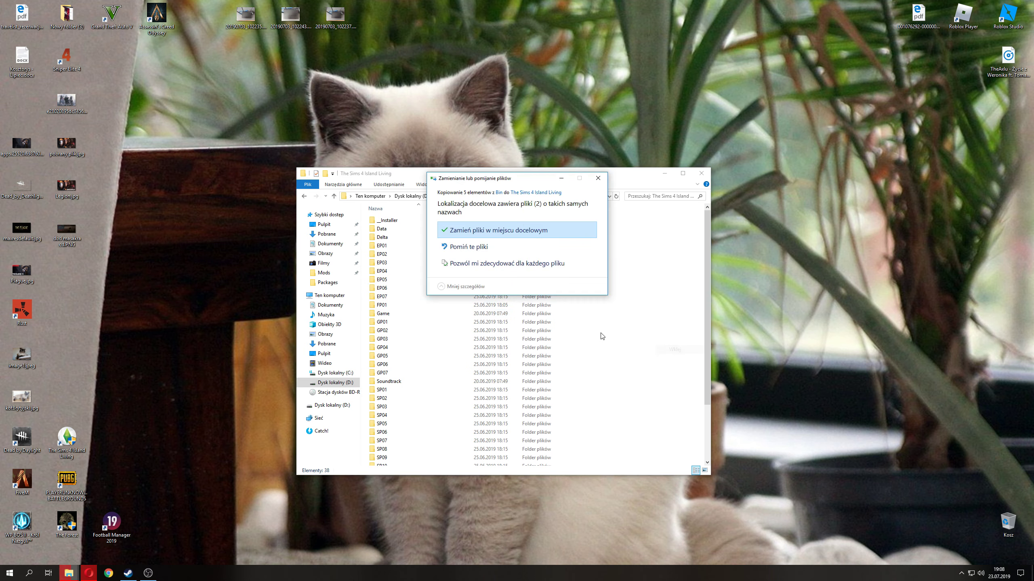
pyautogui.click(476, 231)
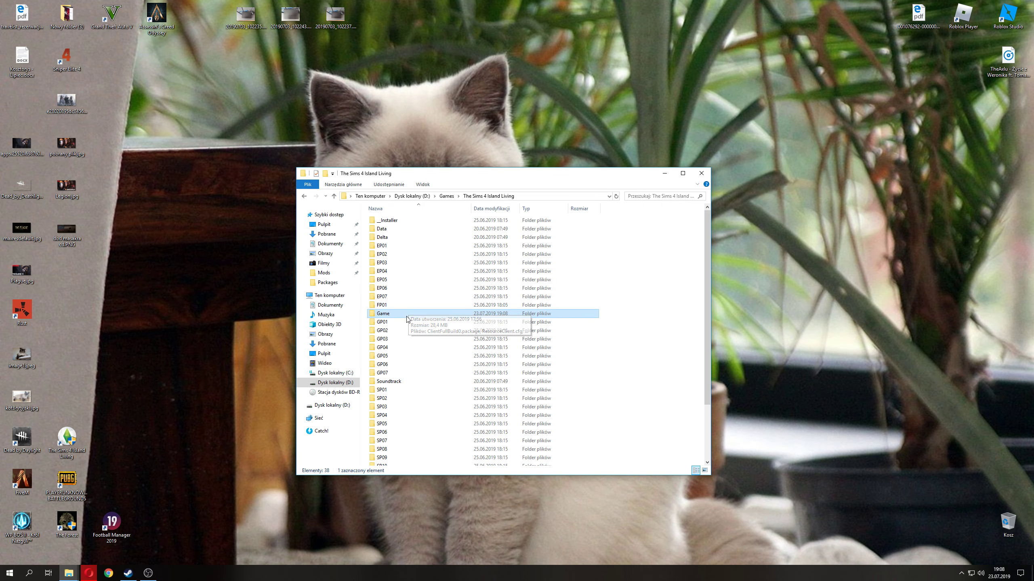
pyautogui.click(699, 173)
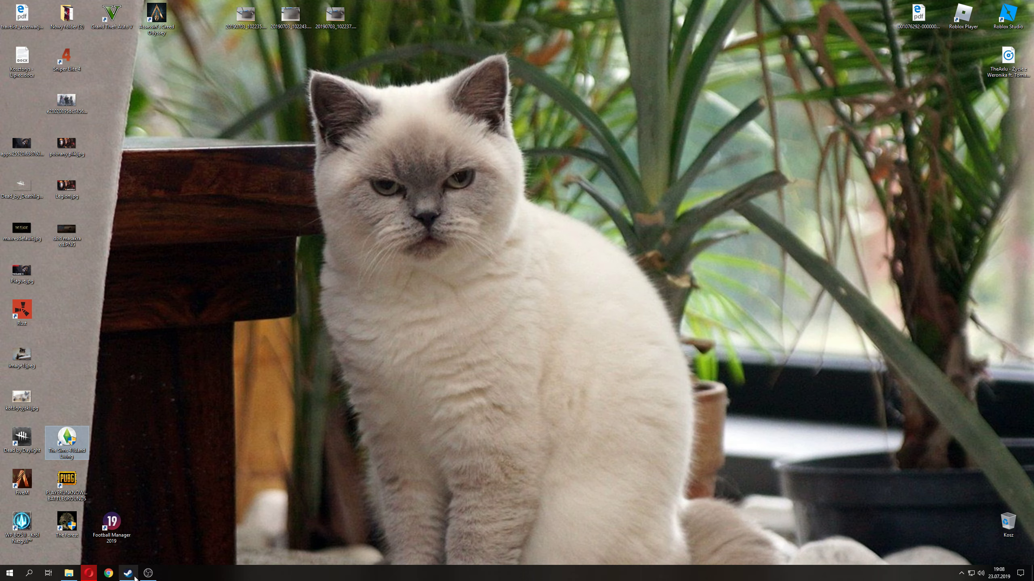
pyautogui.click(148, 573)
pyautogui.click(151, 574)
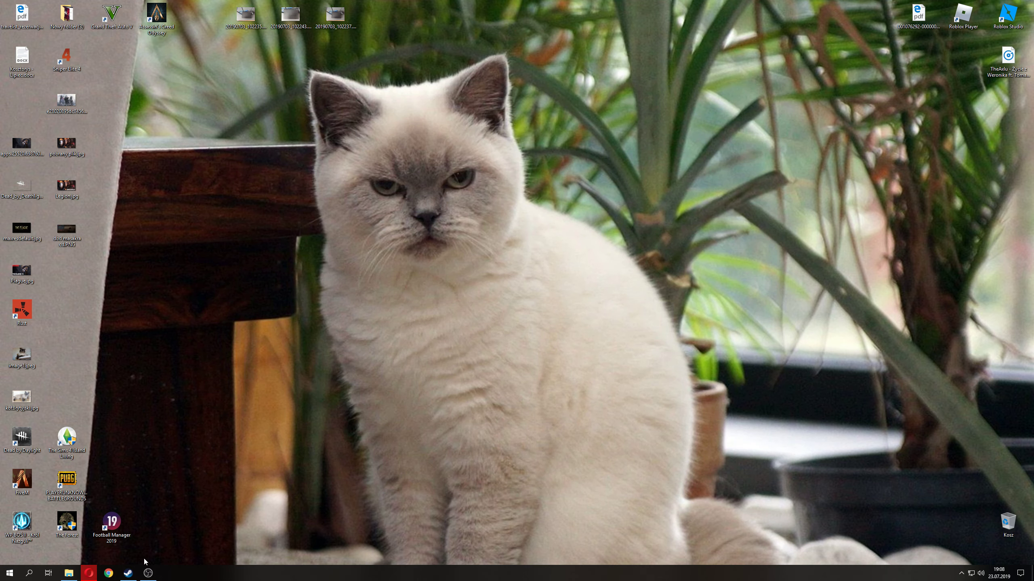
# Step: Open the update folder on the mounted BD-ROM drive (E:) and copy TS4_x64.exe
pyautogui.moveTo(151, 575)
pyautogui.click(9, 573)
pyautogui.click(156, 343)
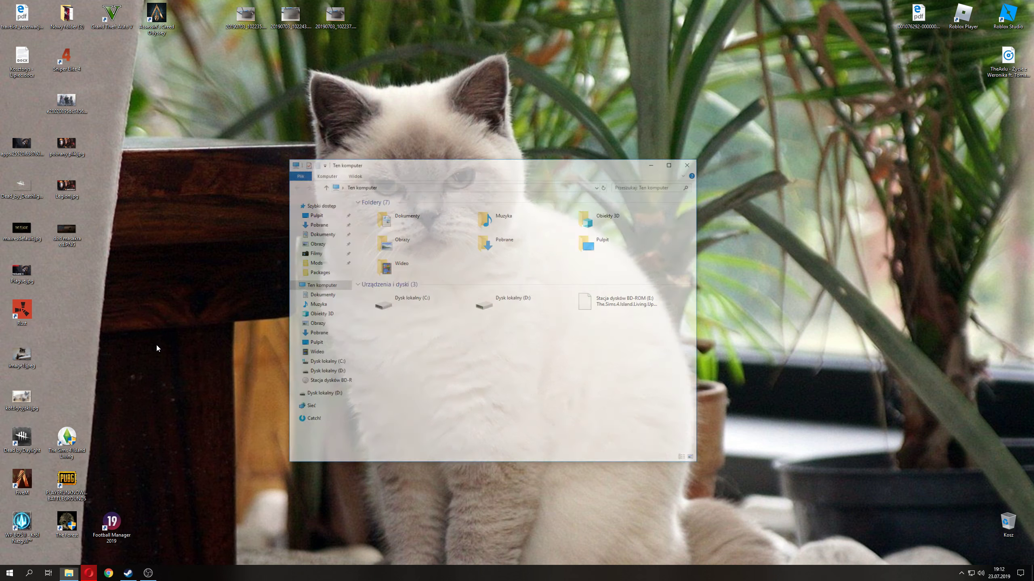
pyautogui.rightClick(614, 295)
pyautogui.click(635, 319)
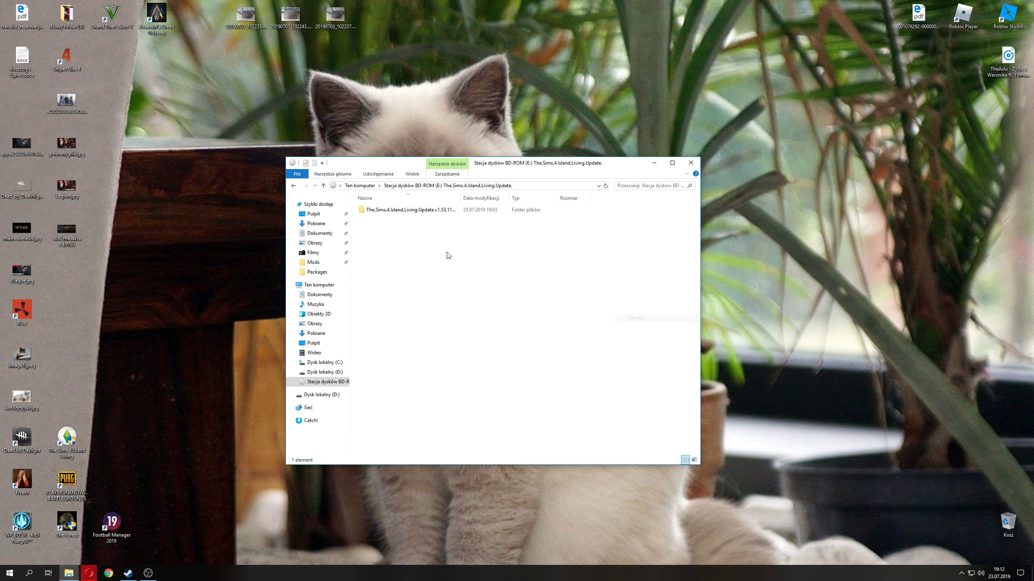
pyautogui.doubleClick(372, 209)
pyautogui.click(383, 261)
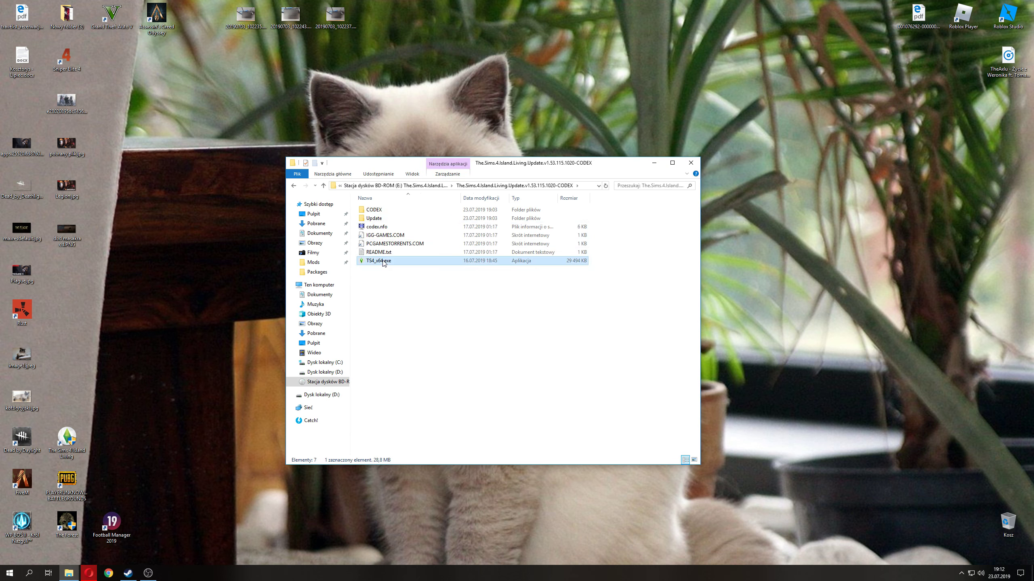
pyautogui.rightClick(377, 261)
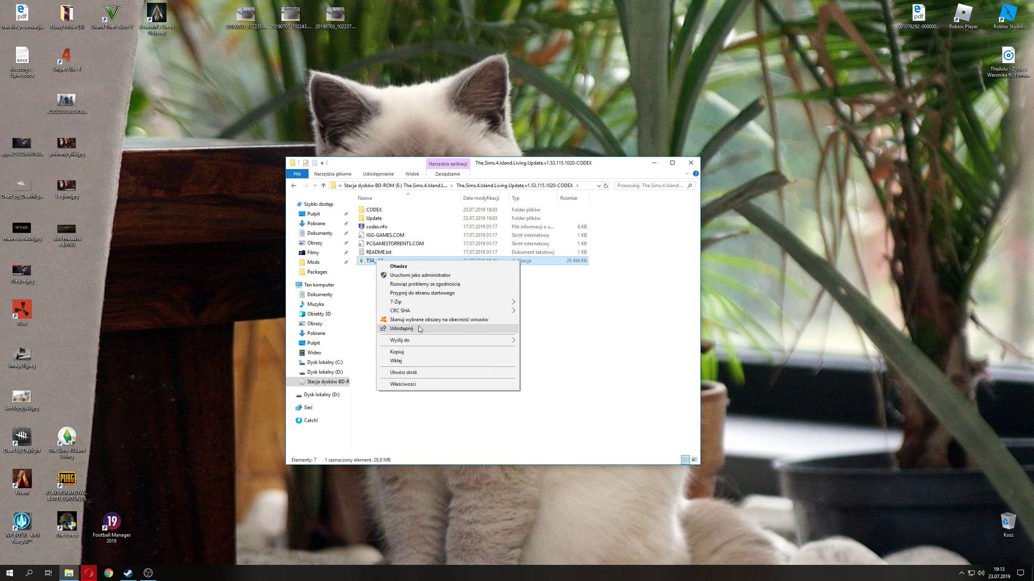
pyautogui.click(397, 352)
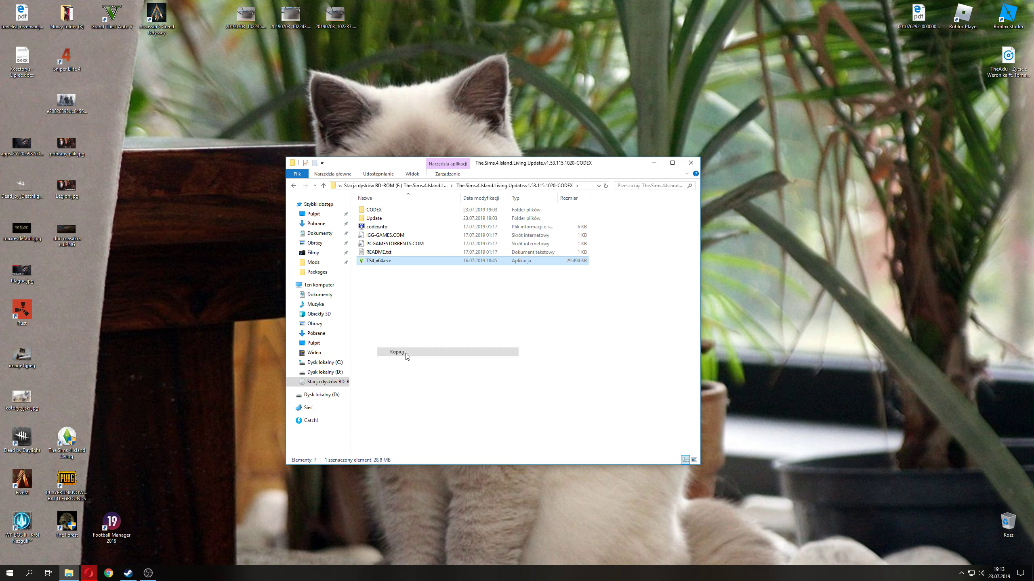
# Step: Open the file location of The Sims 4 Island Living shortcut and paste TS4_x64.exe into Bin, replacing the existing file
pyautogui.rightClick(71, 441)
pyautogui.click(82, 274)
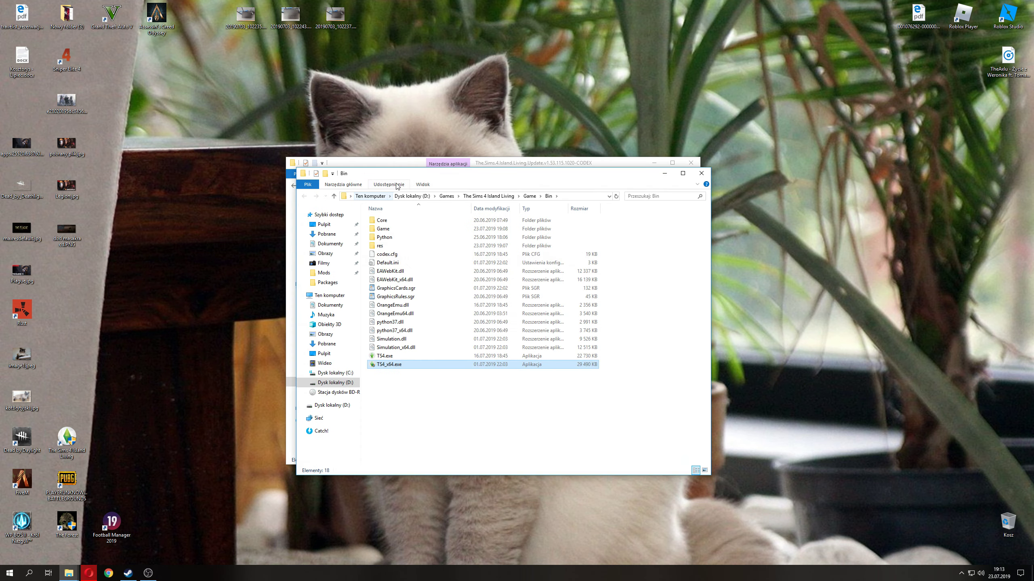
pyautogui.moveTo(397, 173); pyautogui.dragTo(694, 202)
pyautogui.rightClick(704, 427)
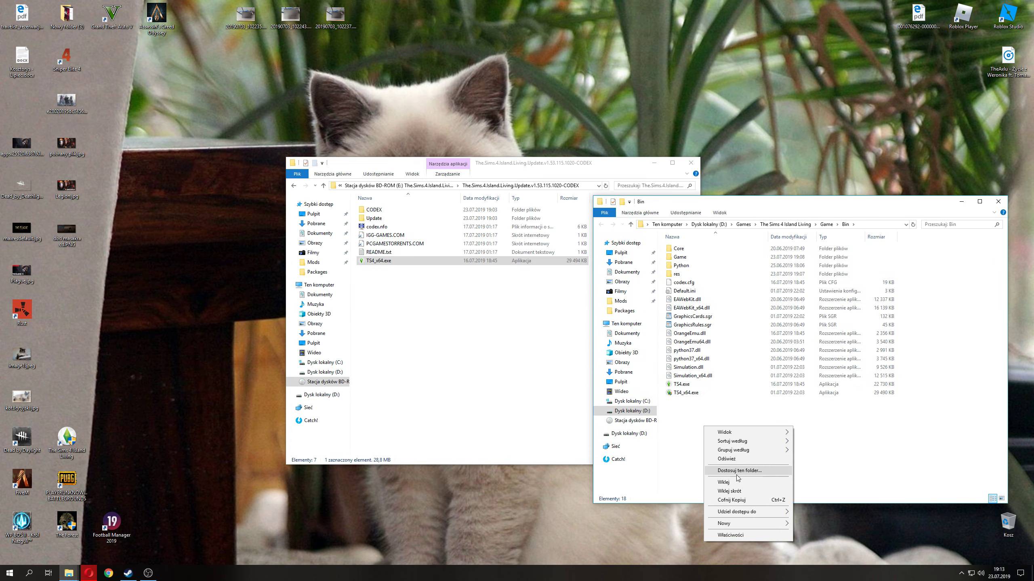
pyautogui.click(729, 483)
pyautogui.click(512, 229)
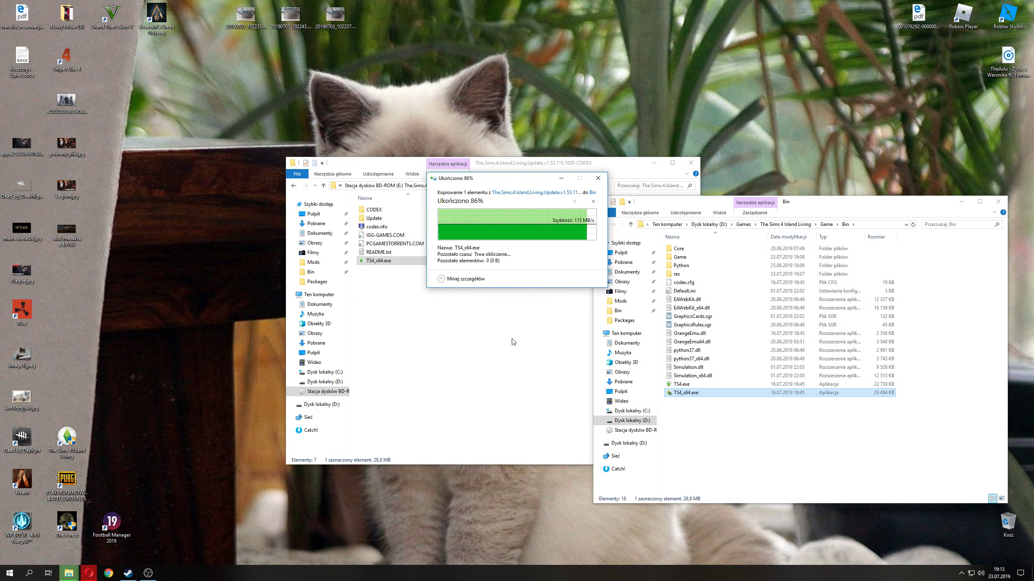
# Step: Copy TS4.exe from the update's CODEX folder into Bin, replacing the existing file, and close the CODEX window
pyautogui.doubleClick(386, 210)
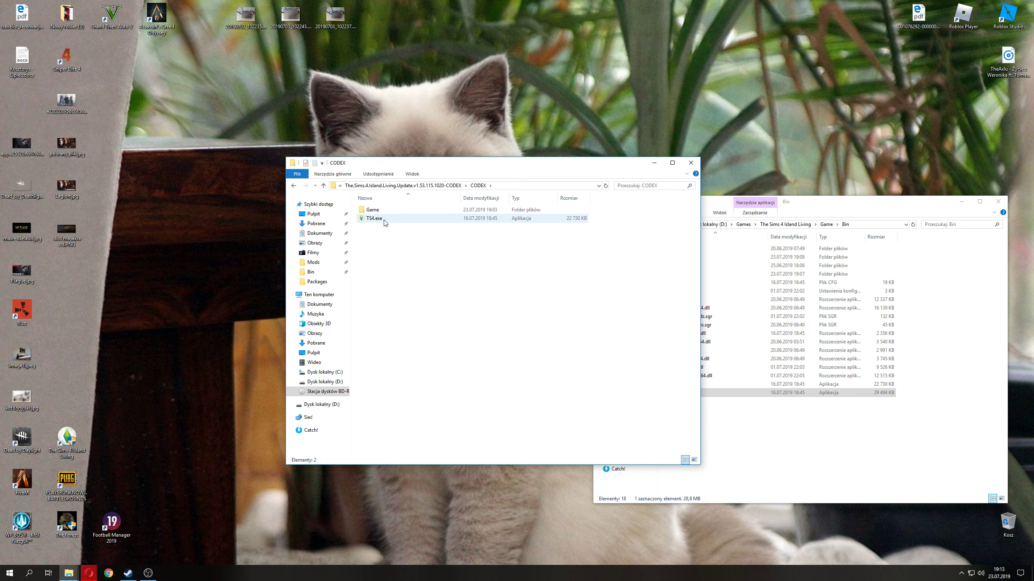
pyautogui.rightClick(384, 221)
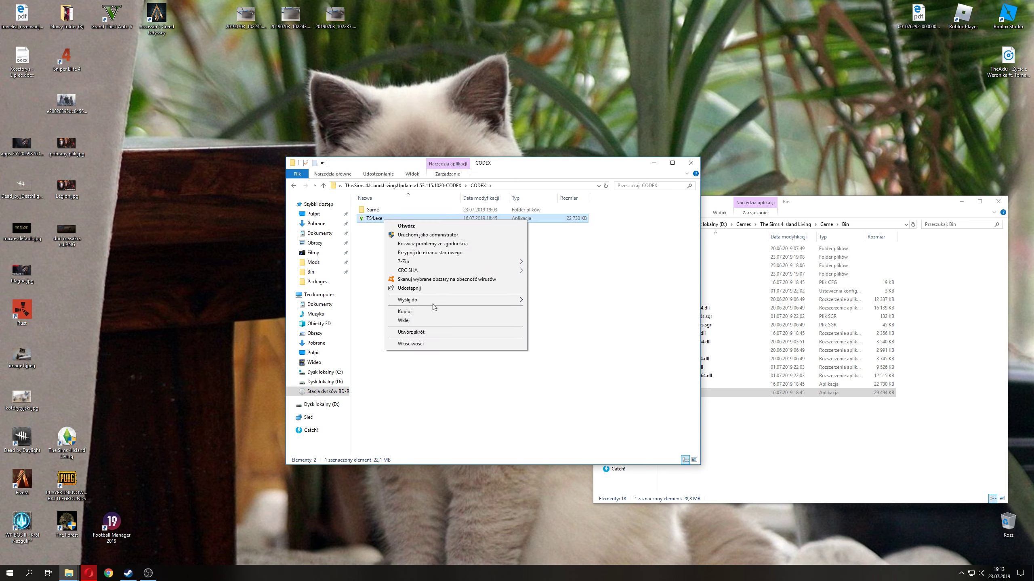
pyautogui.click(414, 313)
pyautogui.rightClick(783, 434)
pyautogui.click(804, 488)
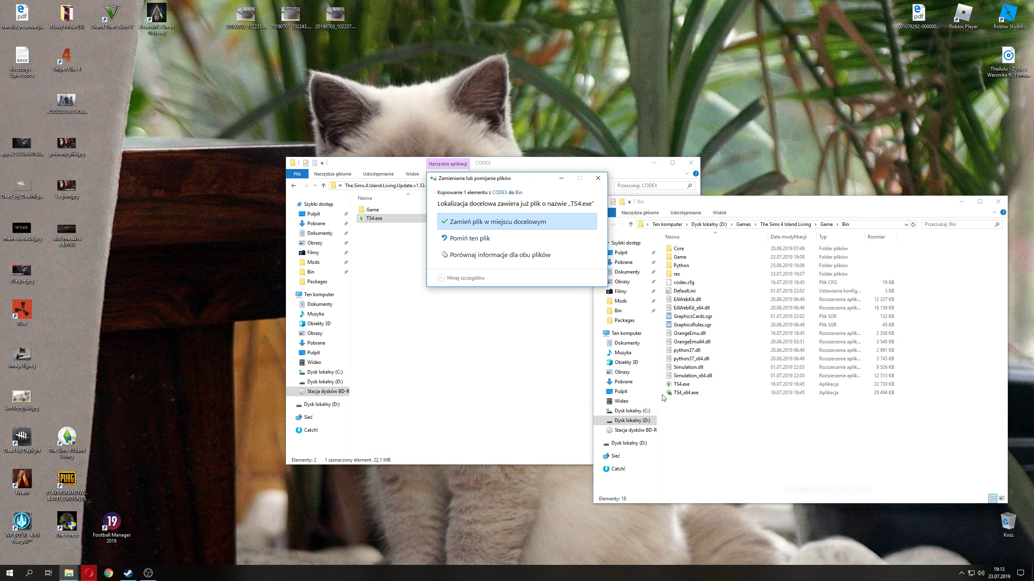
pyautogui.click(502, 226)
pyautogui.click(691, 162)
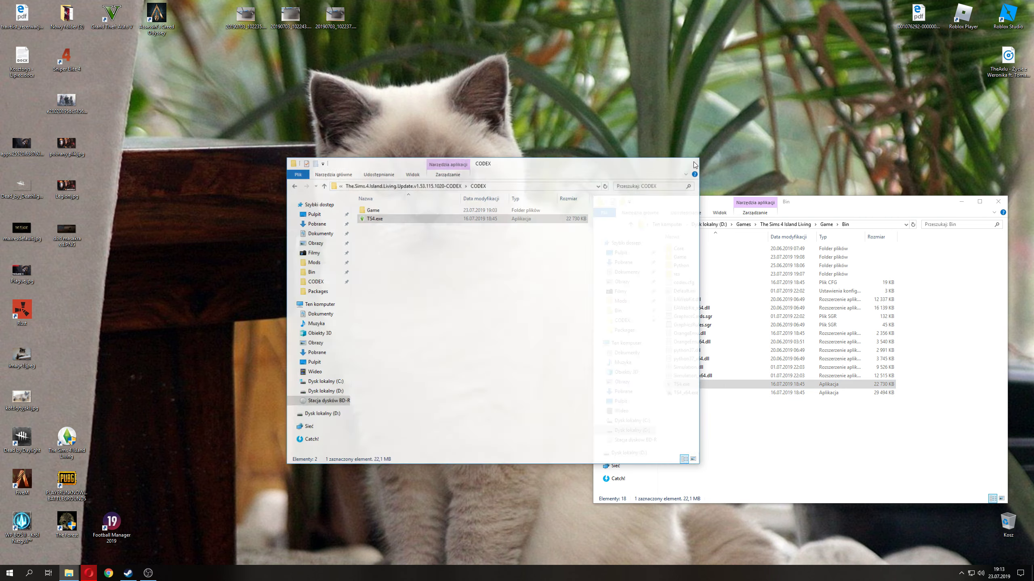
# Step: Move the Bin window nearer the middle of the desktop and examine the TS4.exe and TS4_x64.exe files
pyautogui.moveTo(807, 206); pyautogui.dragTo(559, 181)
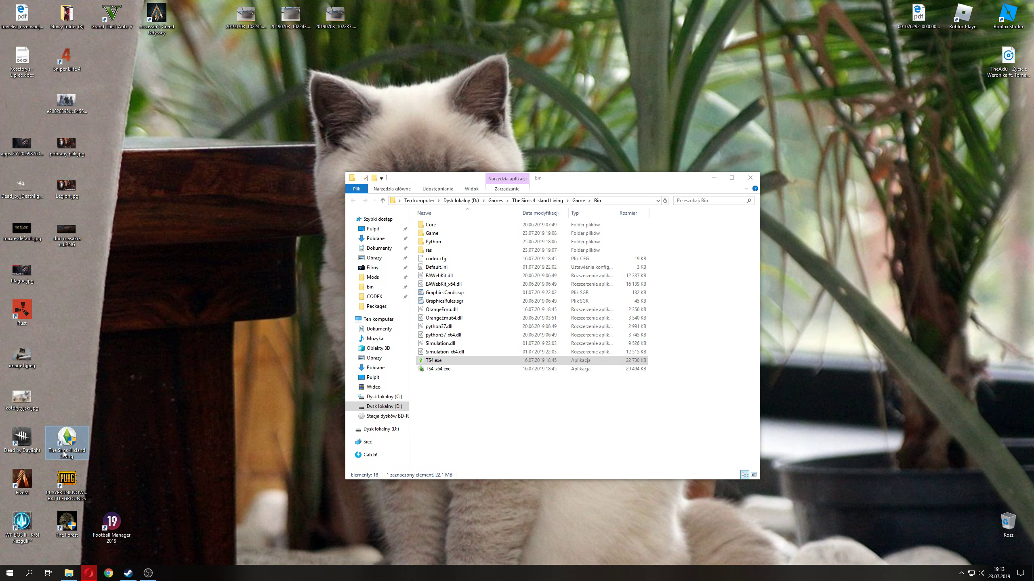
pyautogui.click(439, 361)
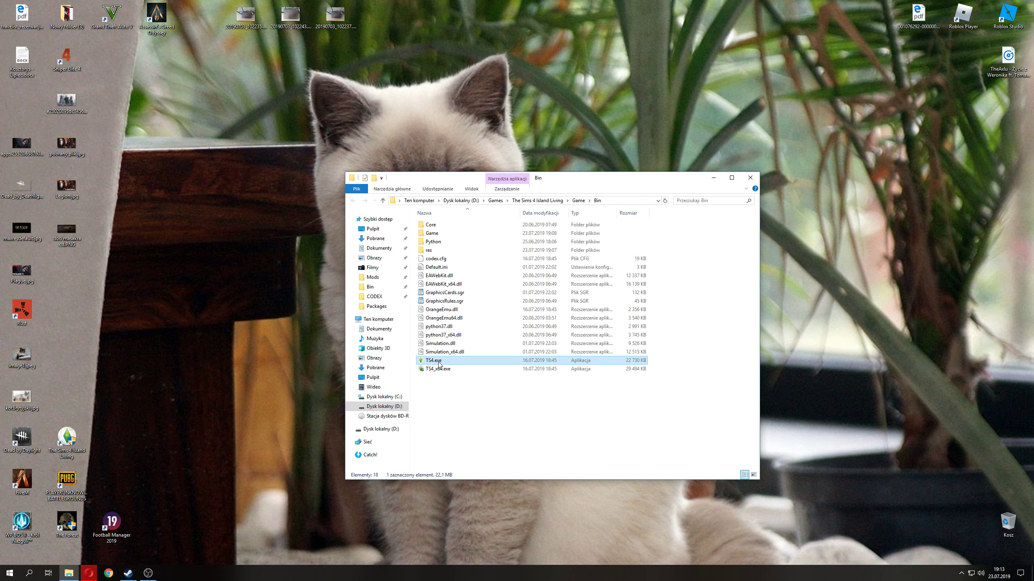
pyautogui.click(453, 369)
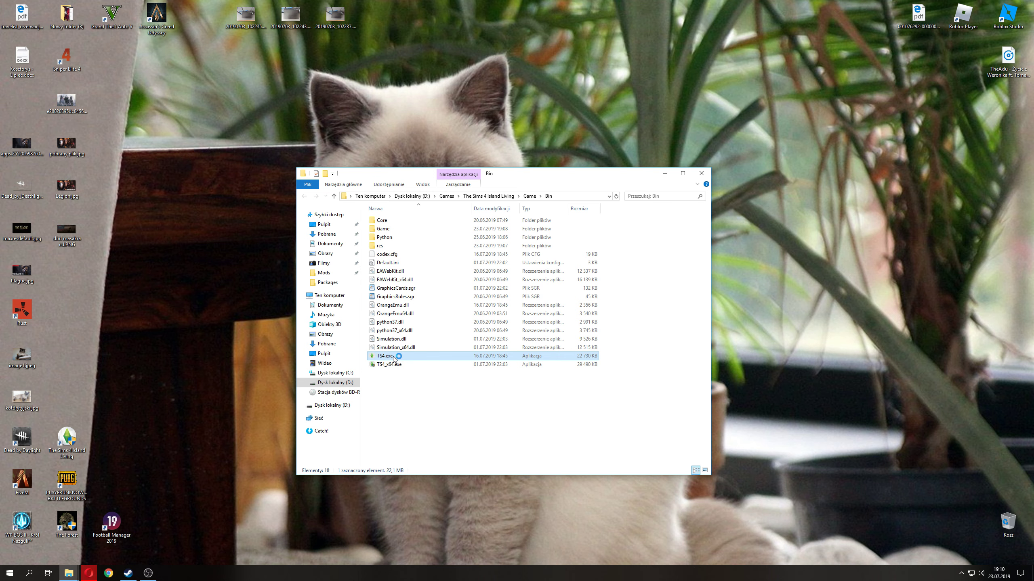
# Step: Run TS4.exe from the Bin folder as administrator and minimize the file window
pyautogui.rightClick(394, 358)
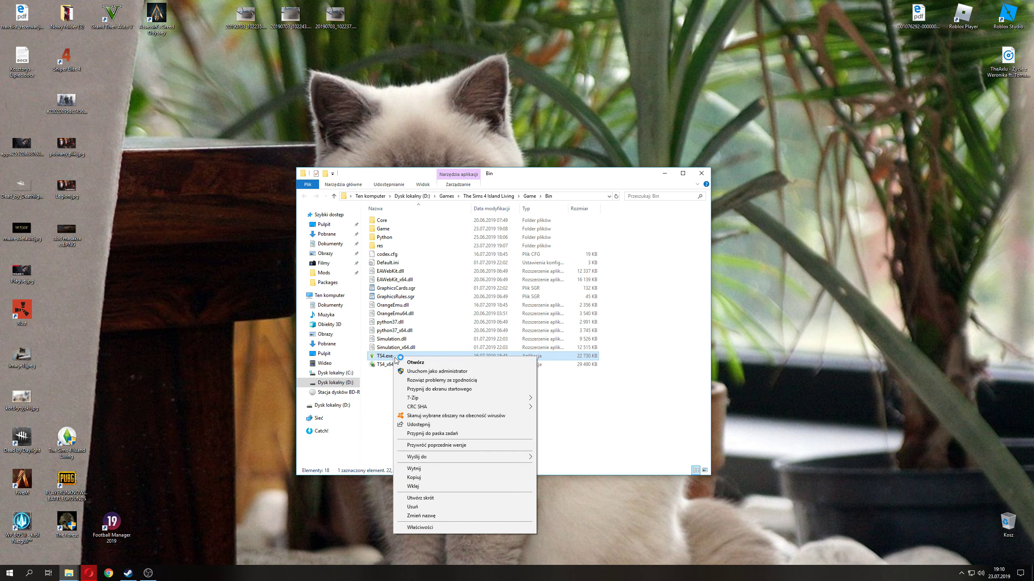
pyautogui.click(411, 375)
pyautogui.click(480, 392)
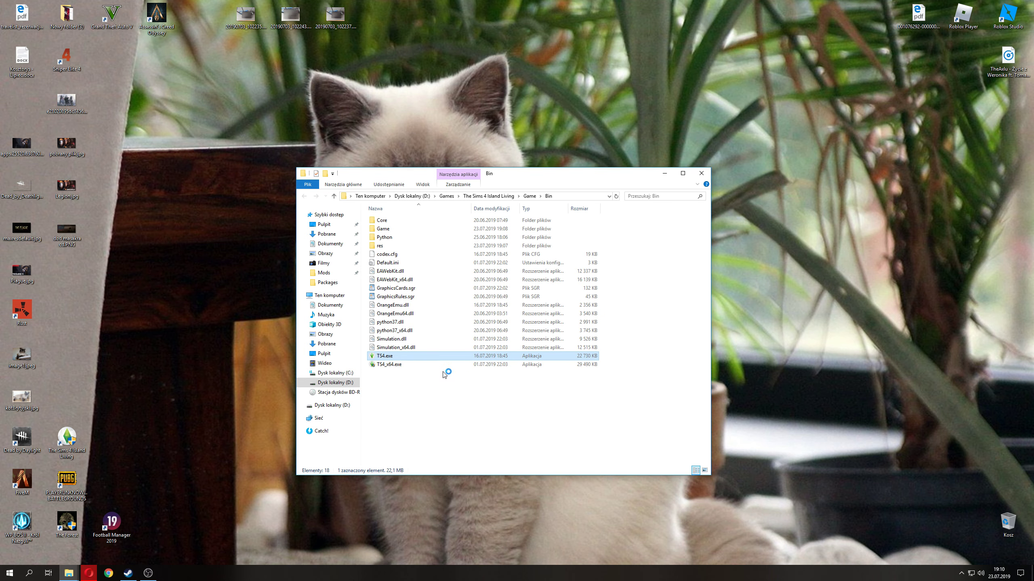
pyautogui.click(665, 173)
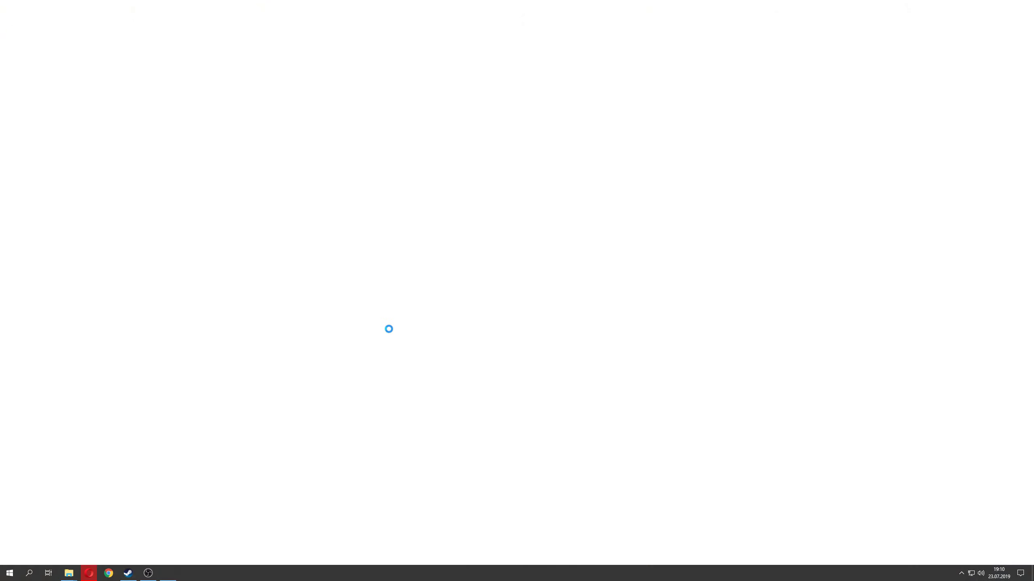